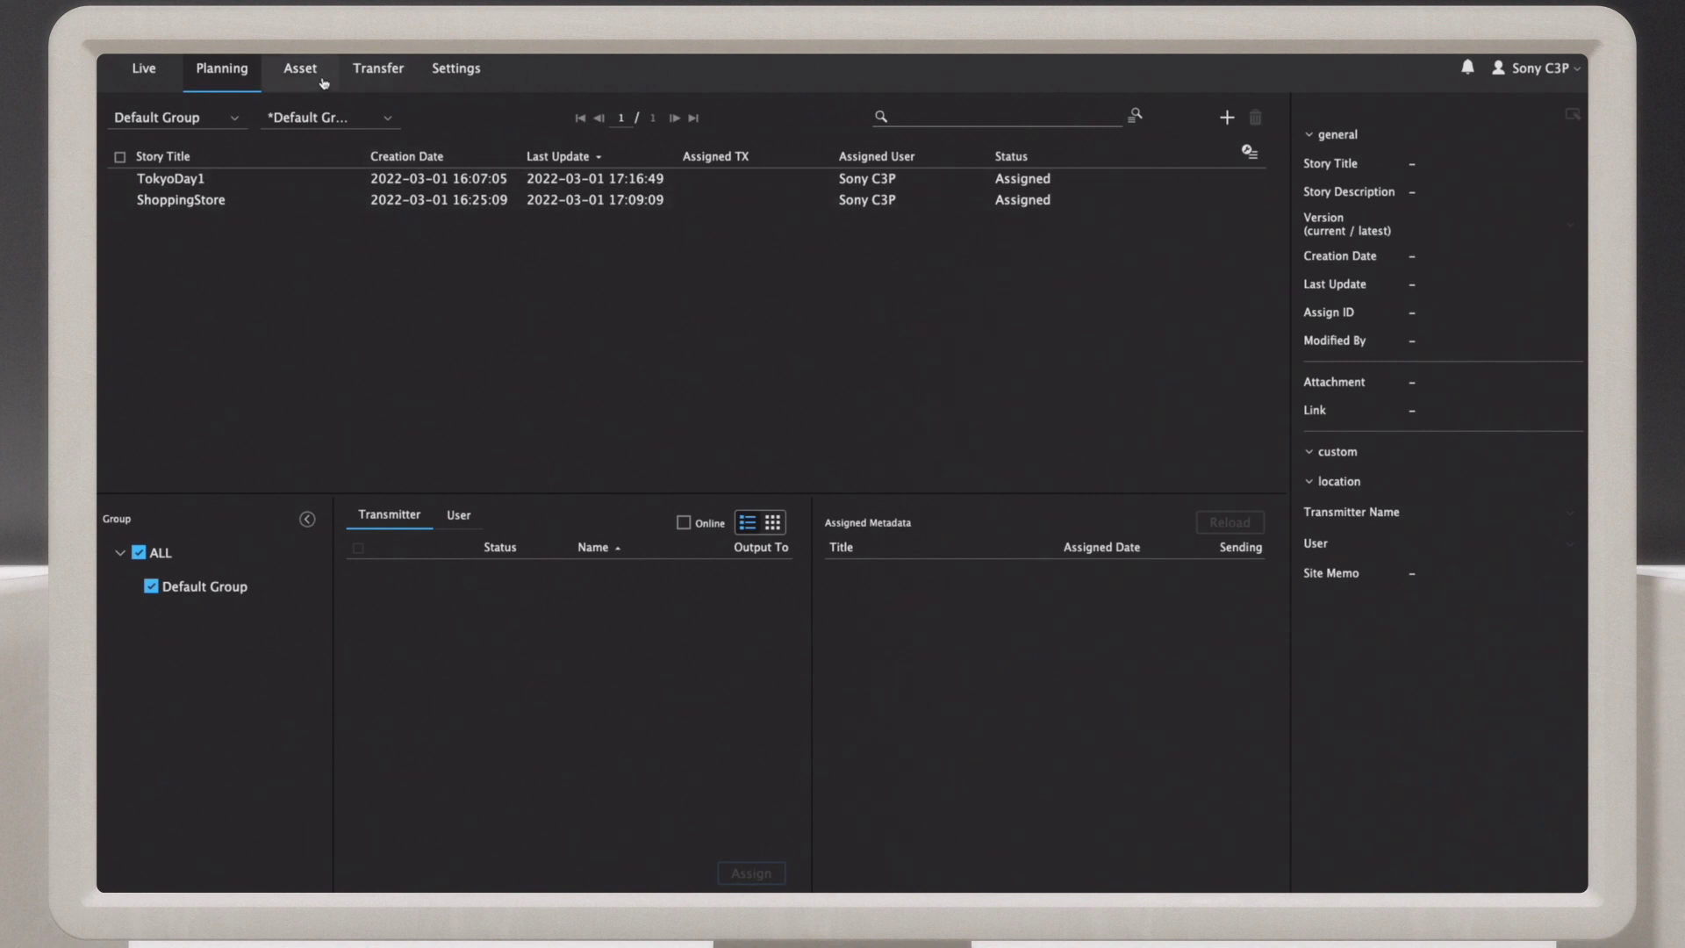
- Browse the TokyoDay1 bin in grid view, check TokyoDay1_0006's metadata, and open it in the player
{"action": "left_click", "coordinate": [312, 78]}
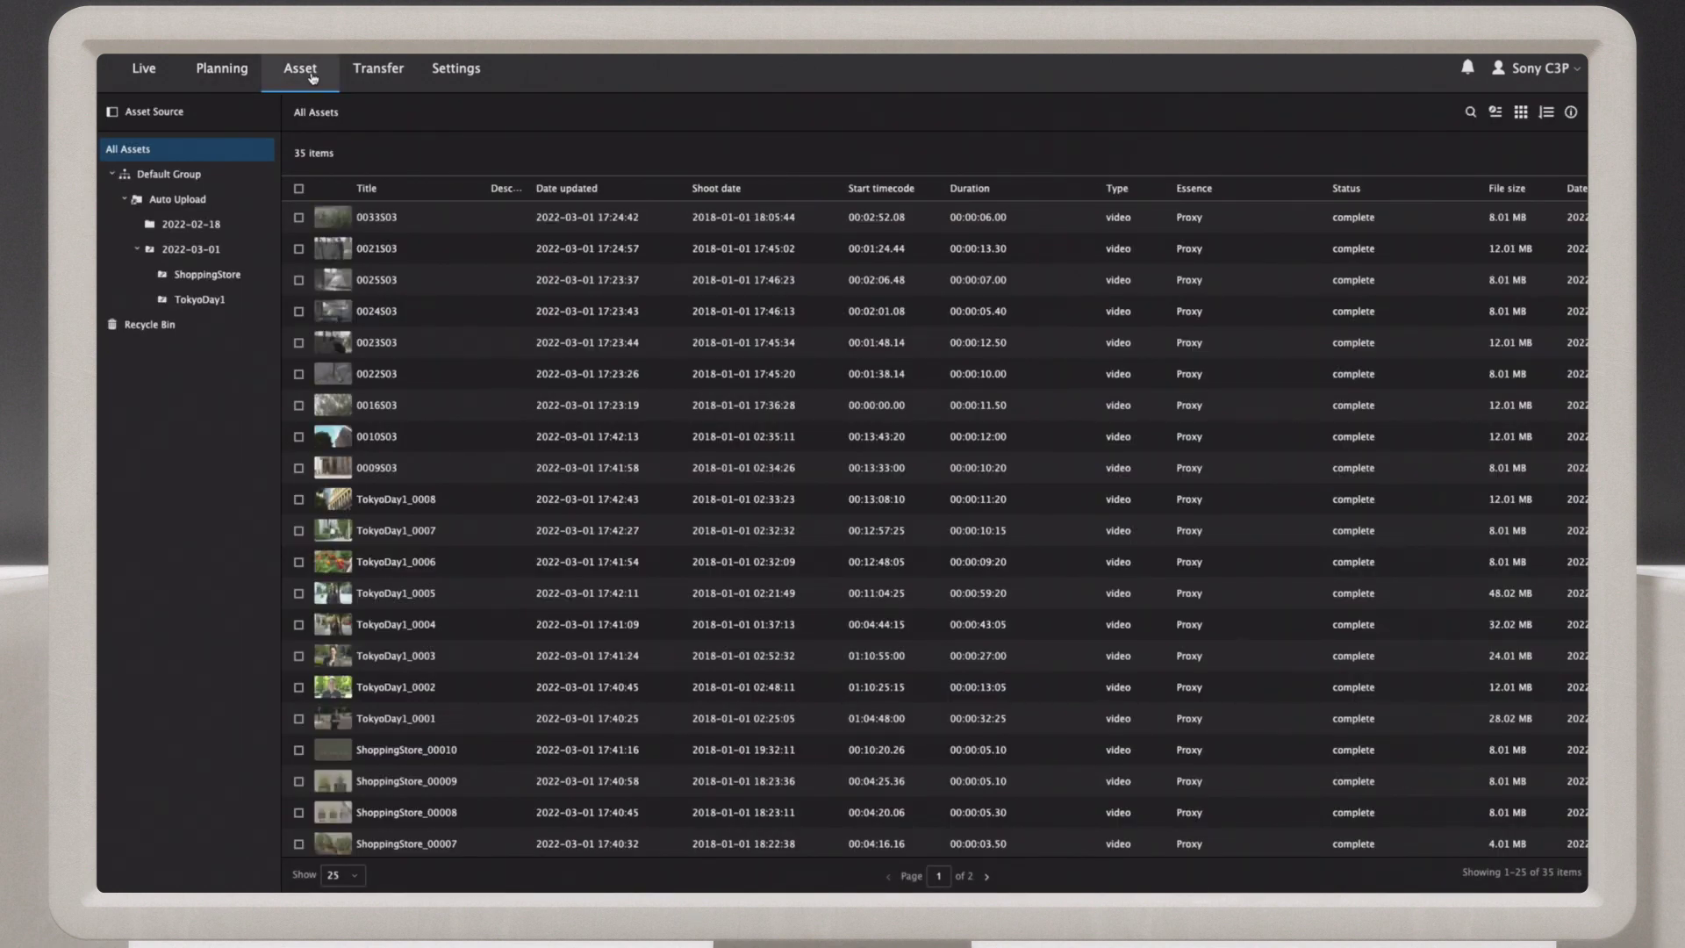
{"action": "left_click", "coordinate": [1521, 111]}
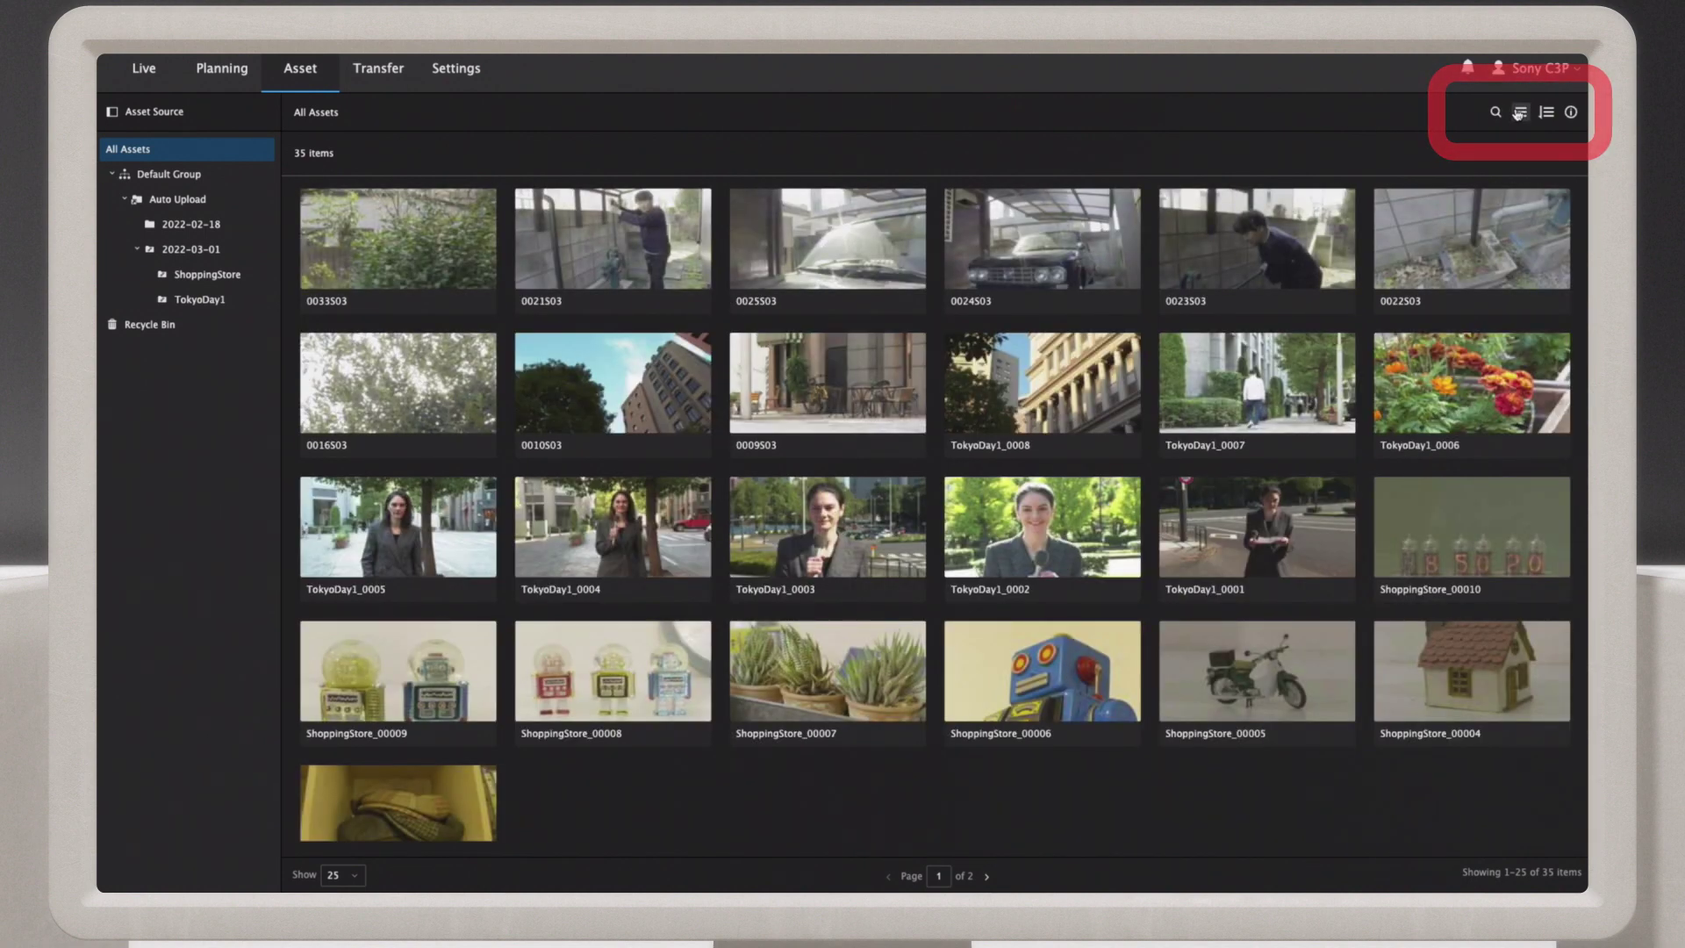
{"action": "left_click", "coordinate": [198, 301]}
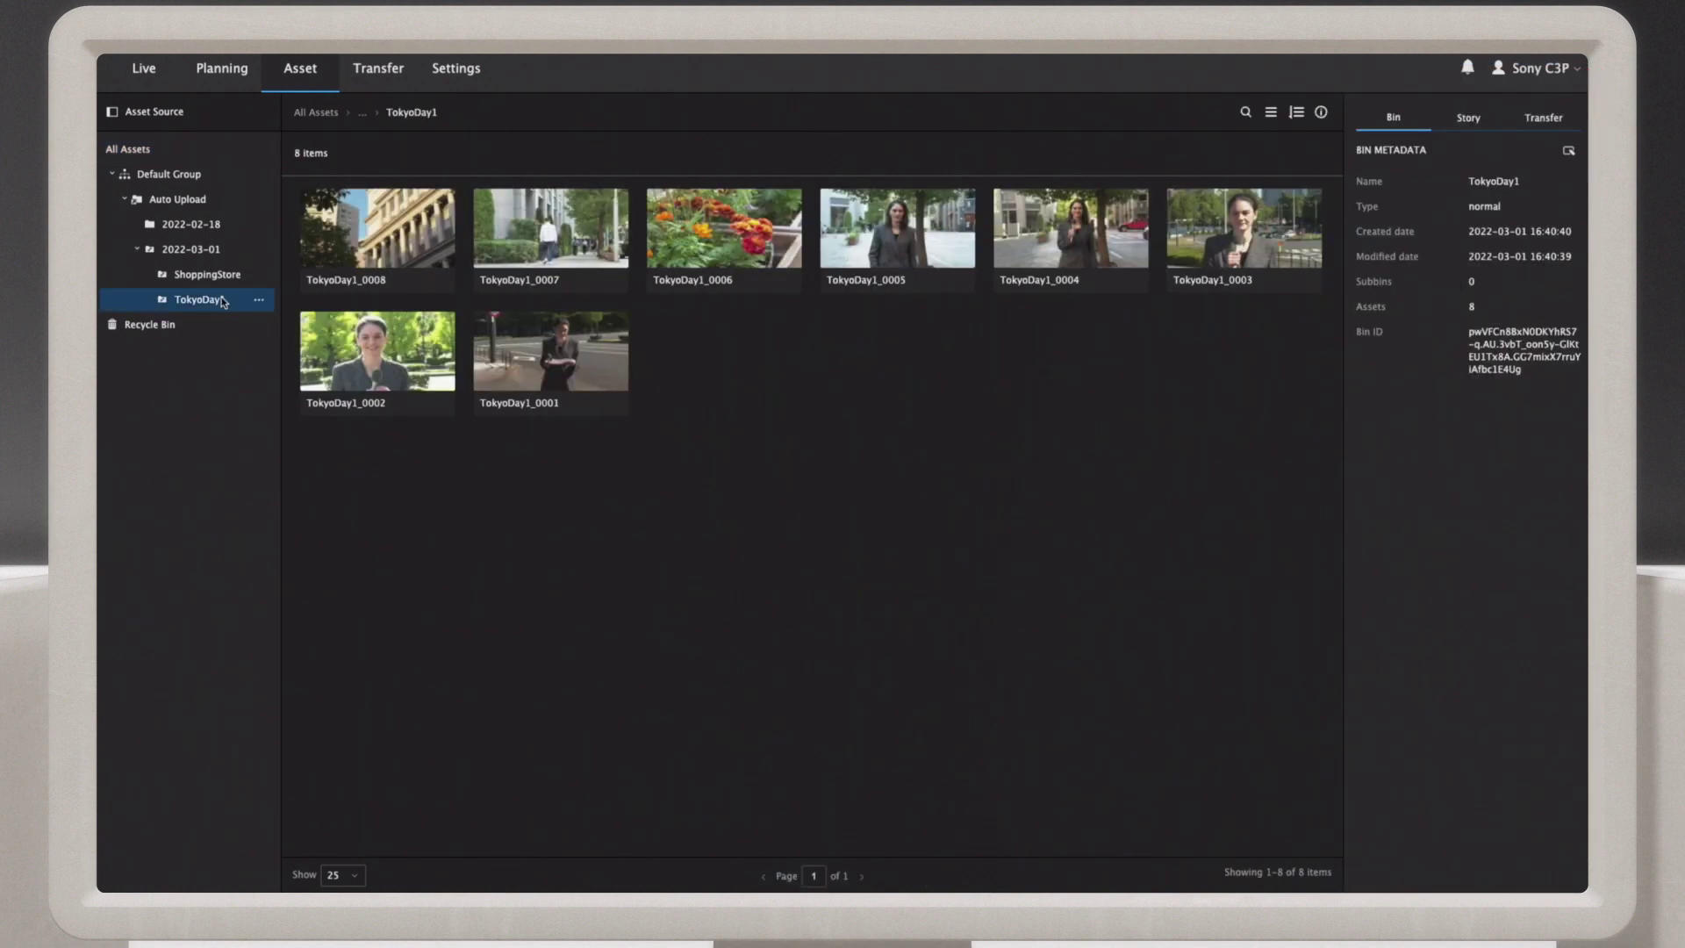
{"action": "left_click", "coordinate": [796, 260]}
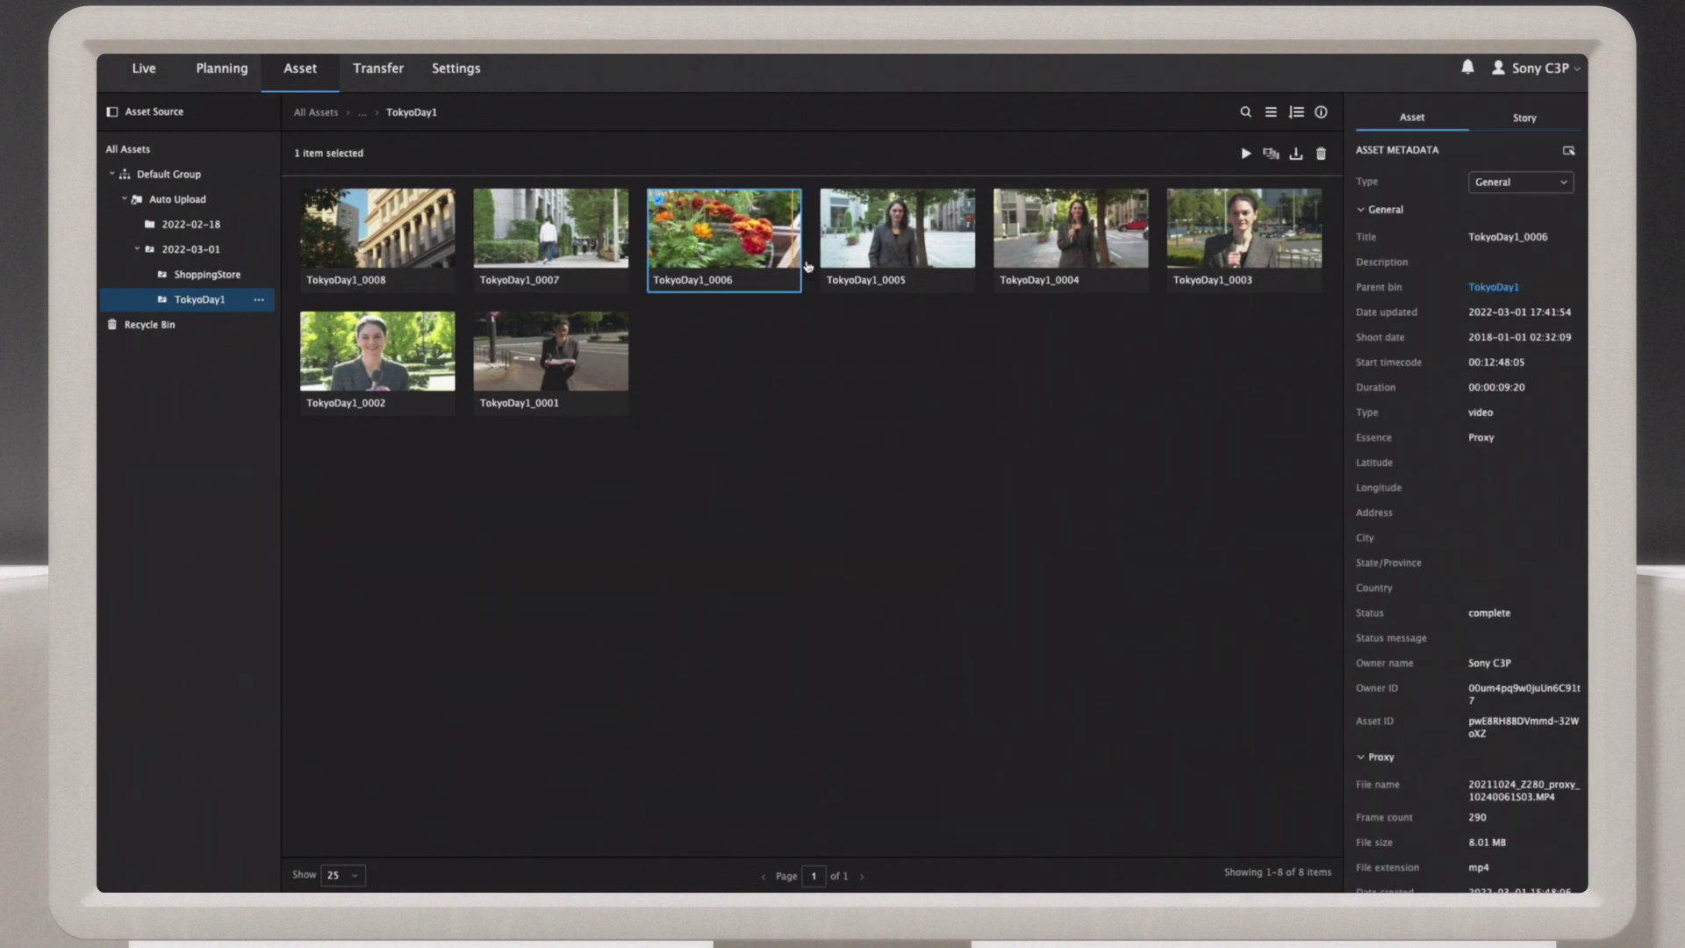
{"action": "scroll", "coordinate": [1468, 378], "scroll_direction": "down", "scroll_amount": 5}
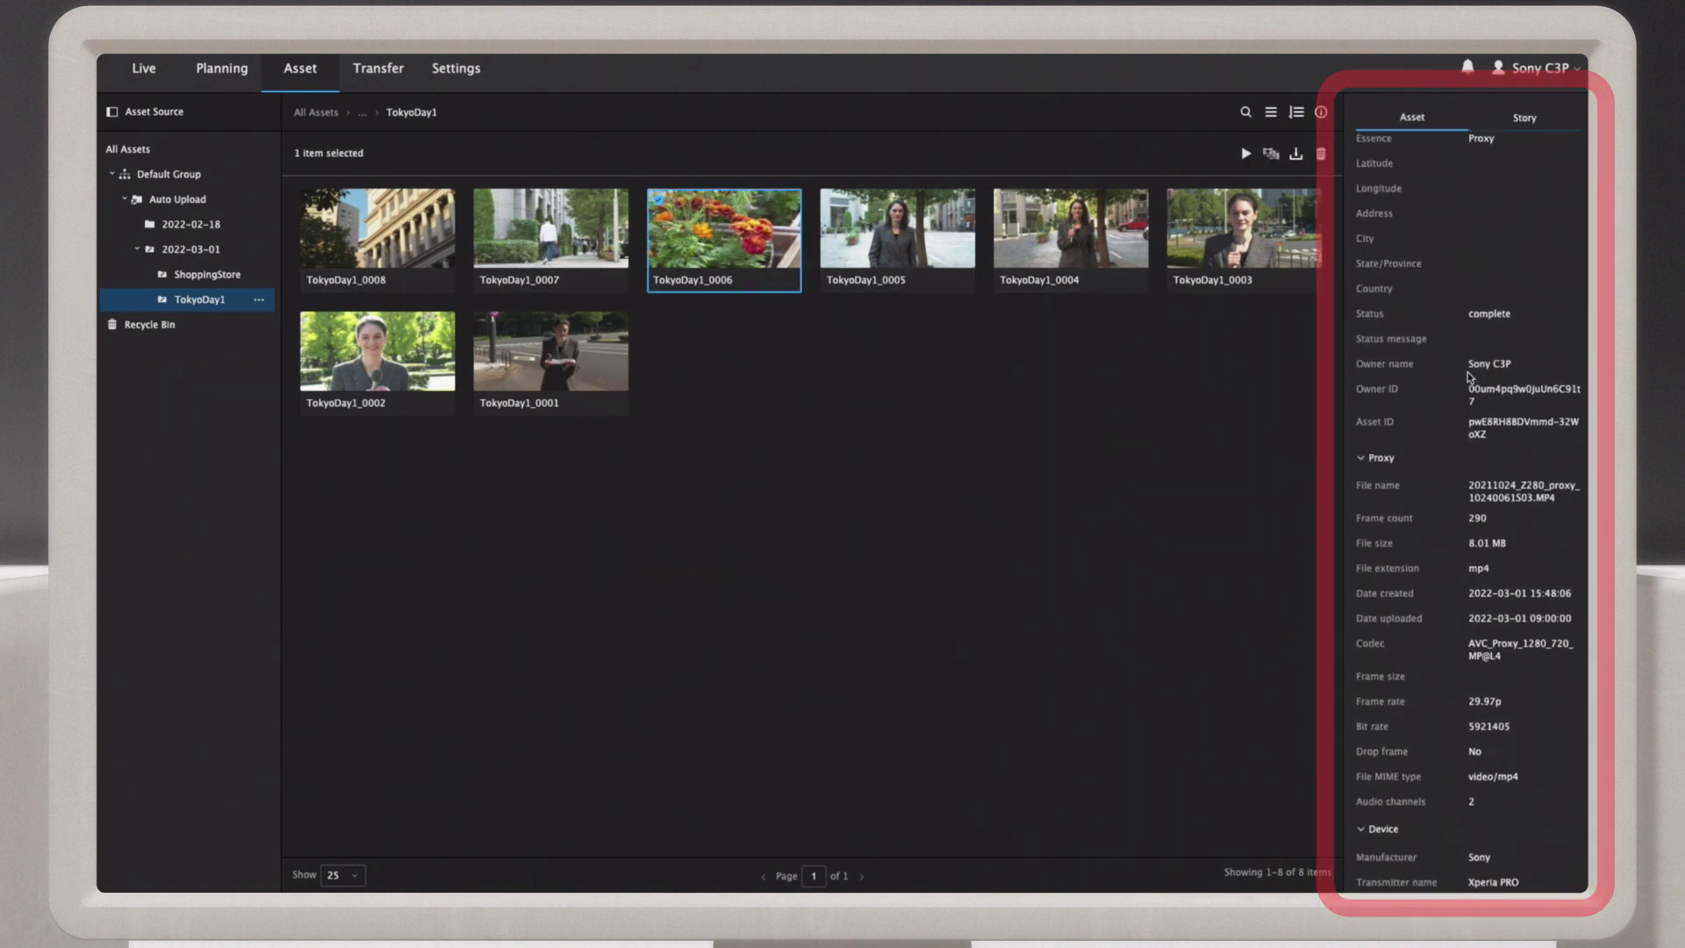
{"action": "scroll", "coordinate": [1467, 378], "scroll_direction": "down", "scroll_amount": 3}
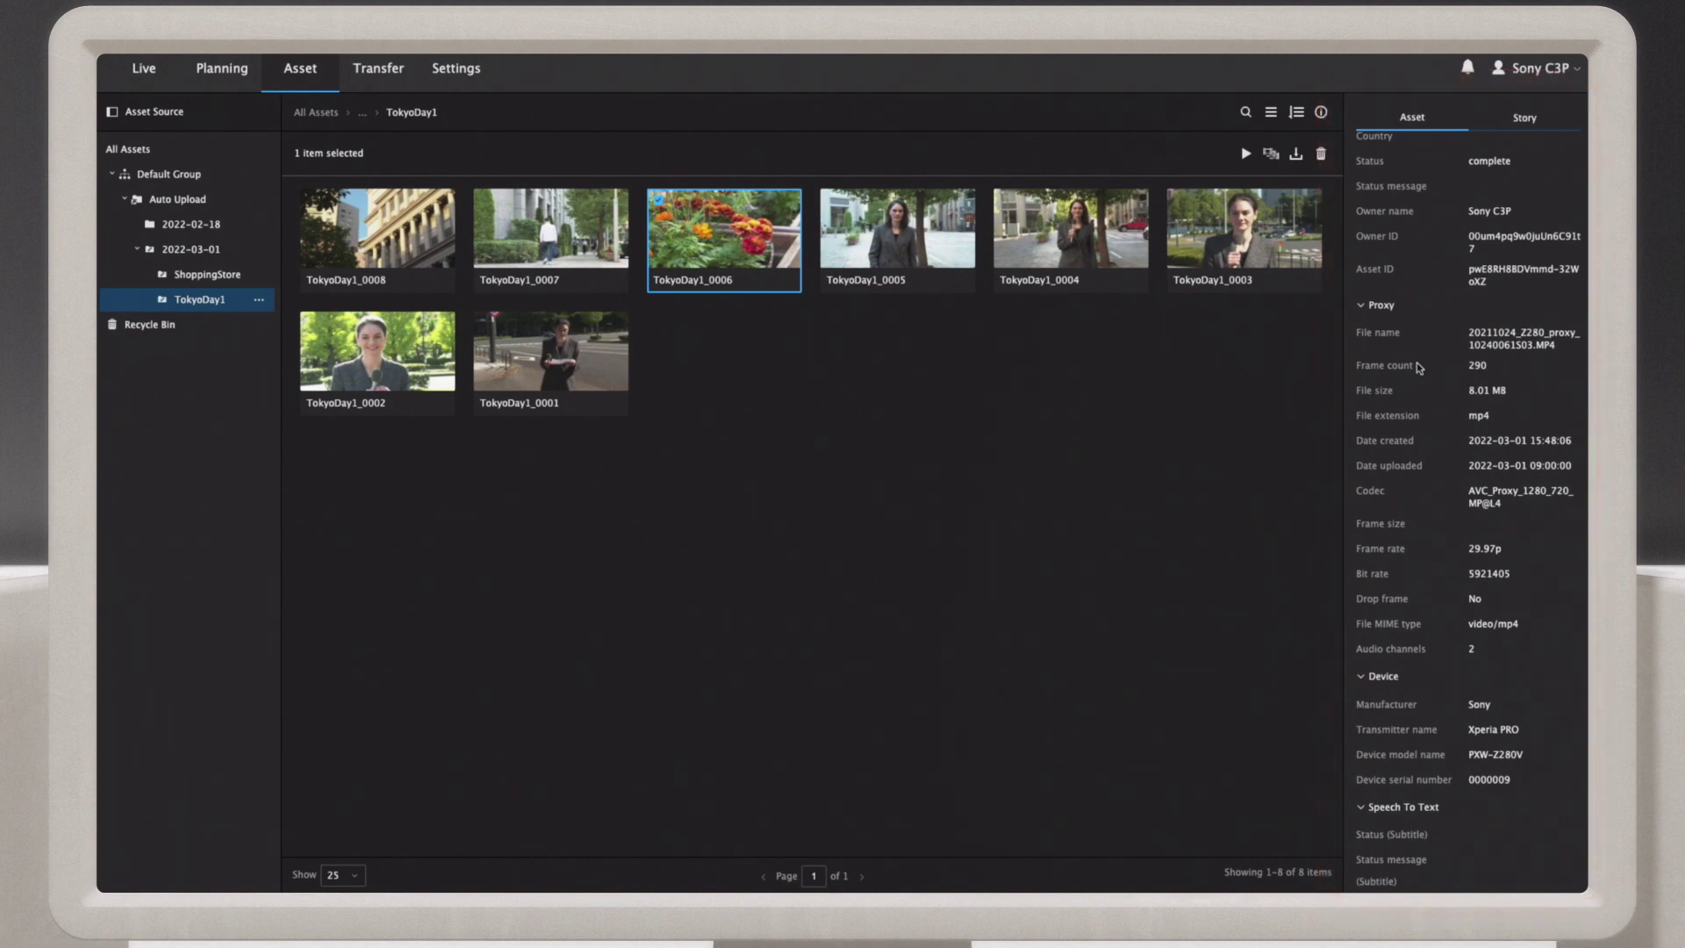
{"action": "double_click", "coordinate": [724, 283]}
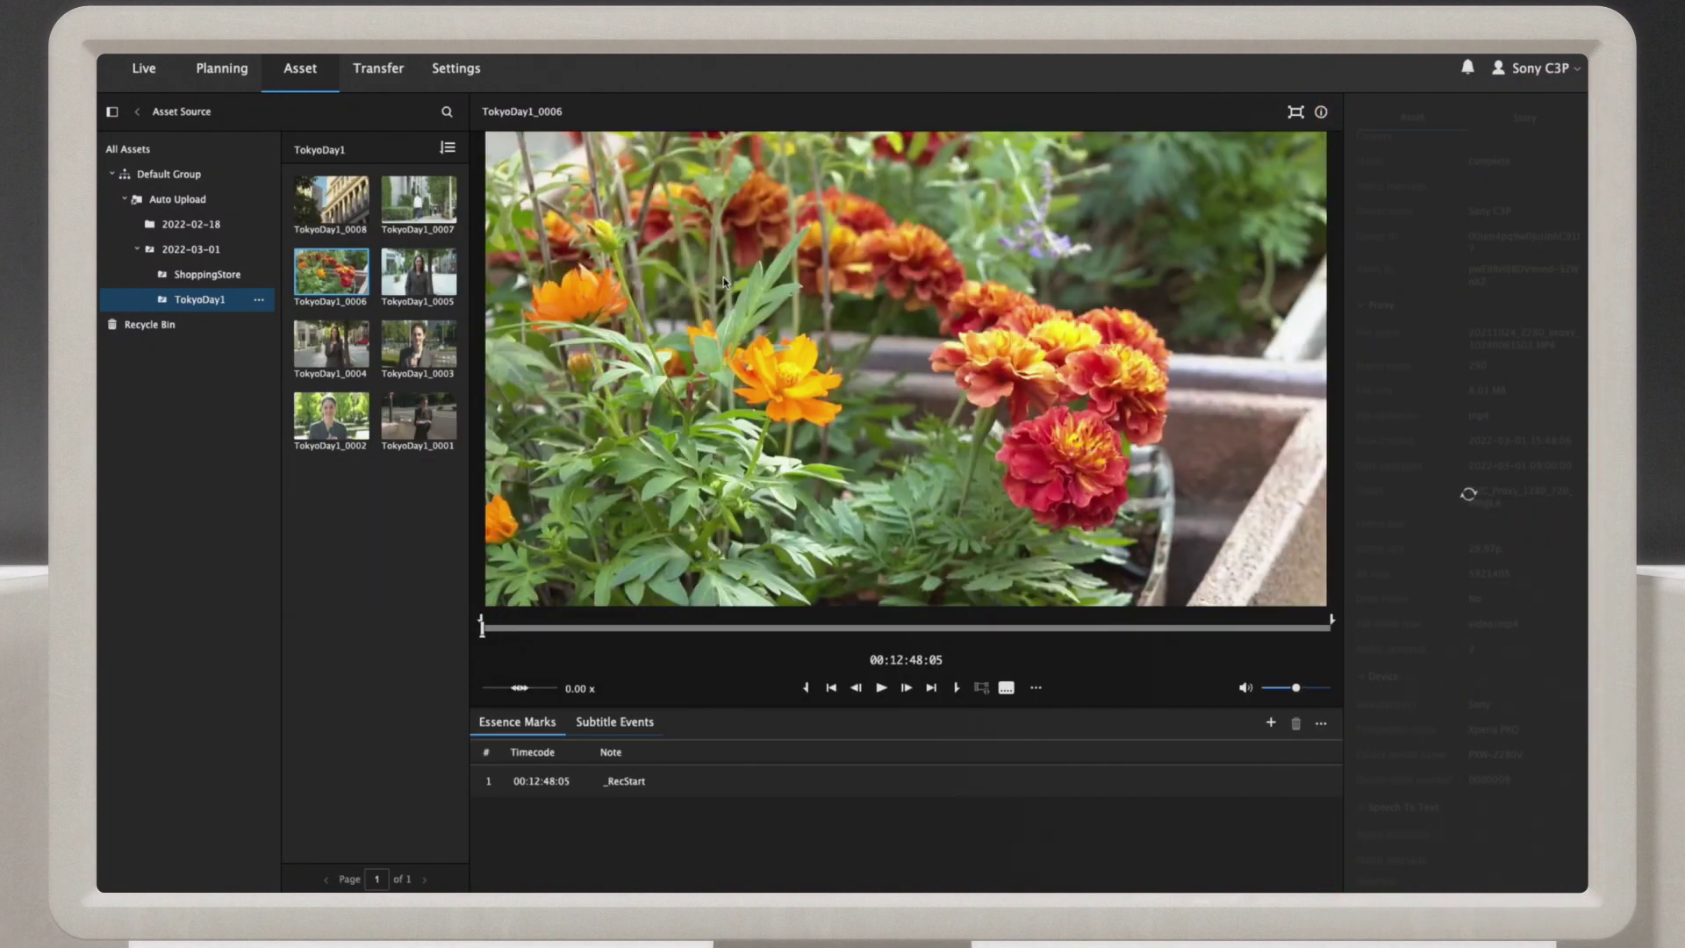
- Play back clip TokyoDay1_0006 in the Asset player
{"action": "left_click", "coordinate": [881, 688]}
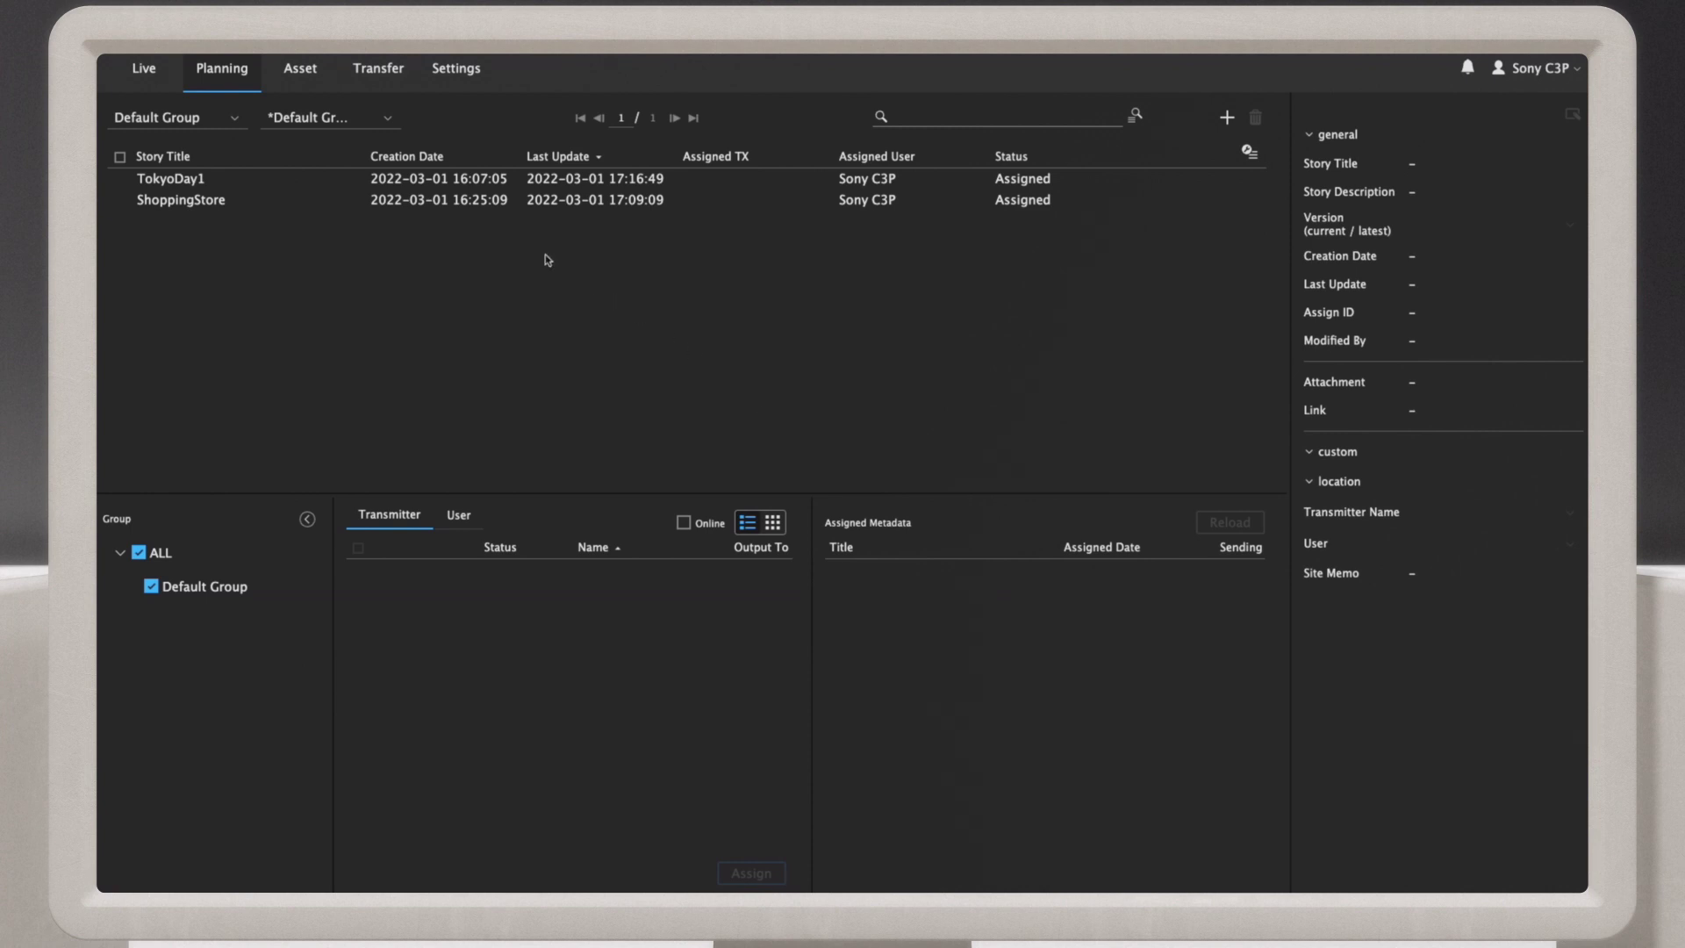
- Back in the asset library, browse the ShoppingStore and TokyoDay1 bins, then the 2022-03-01 folder
{"action": "left_click", "coordinate": [306, 78]}
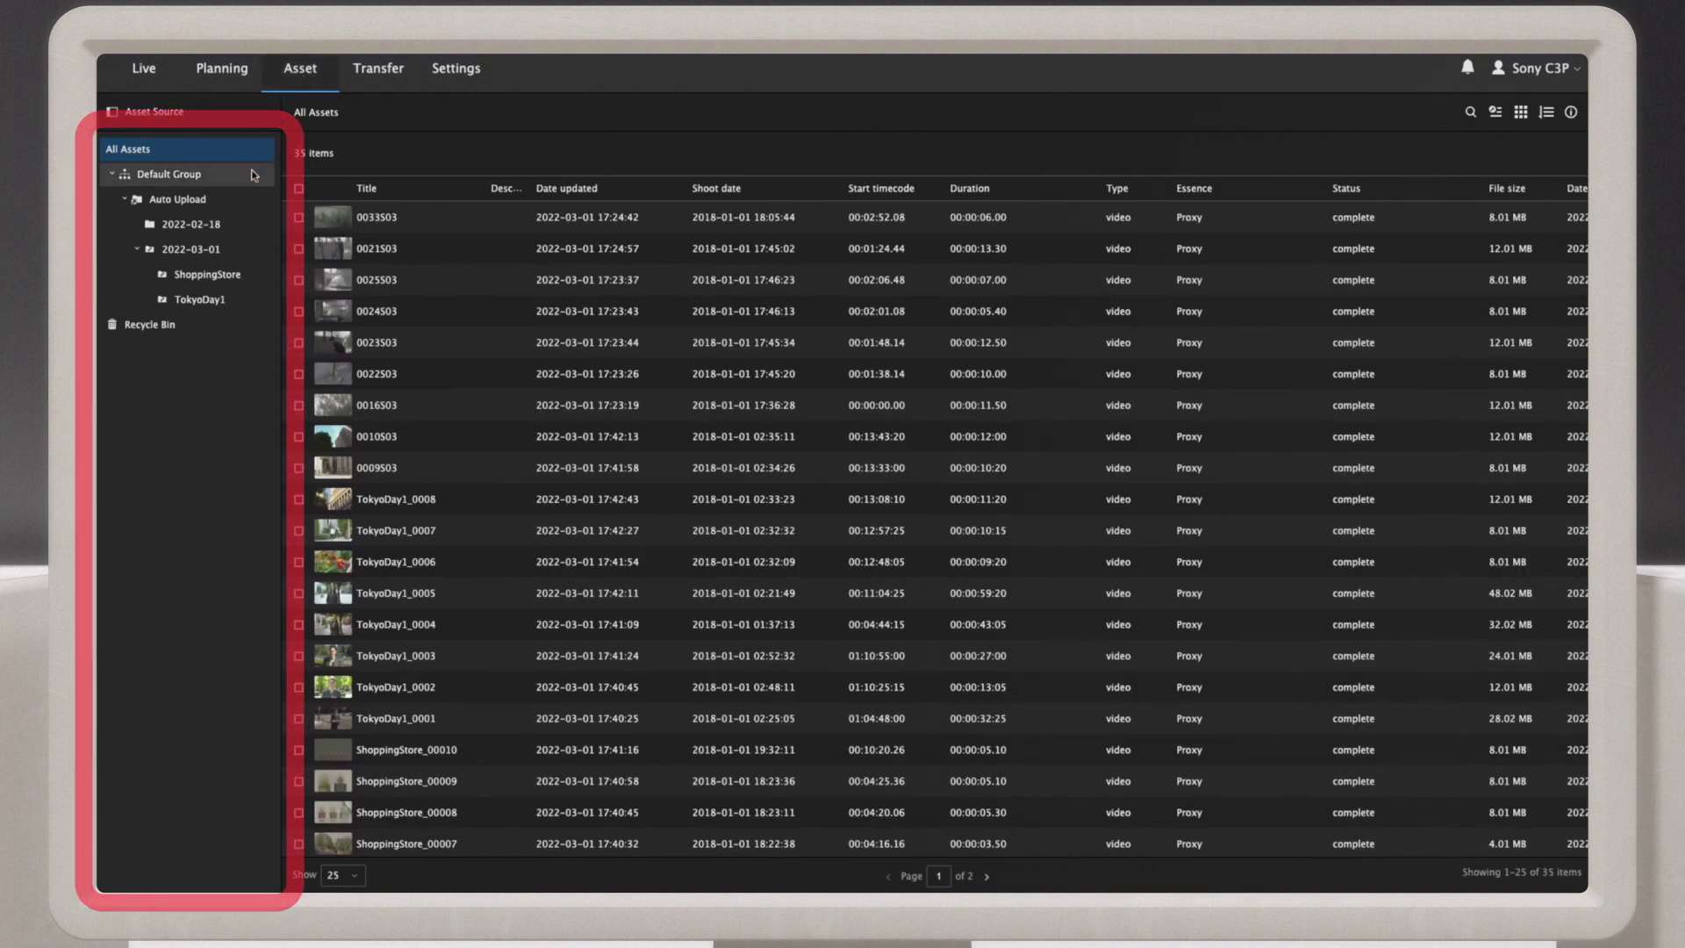
{"action": "left_click", "coordinate": [223, 275]}
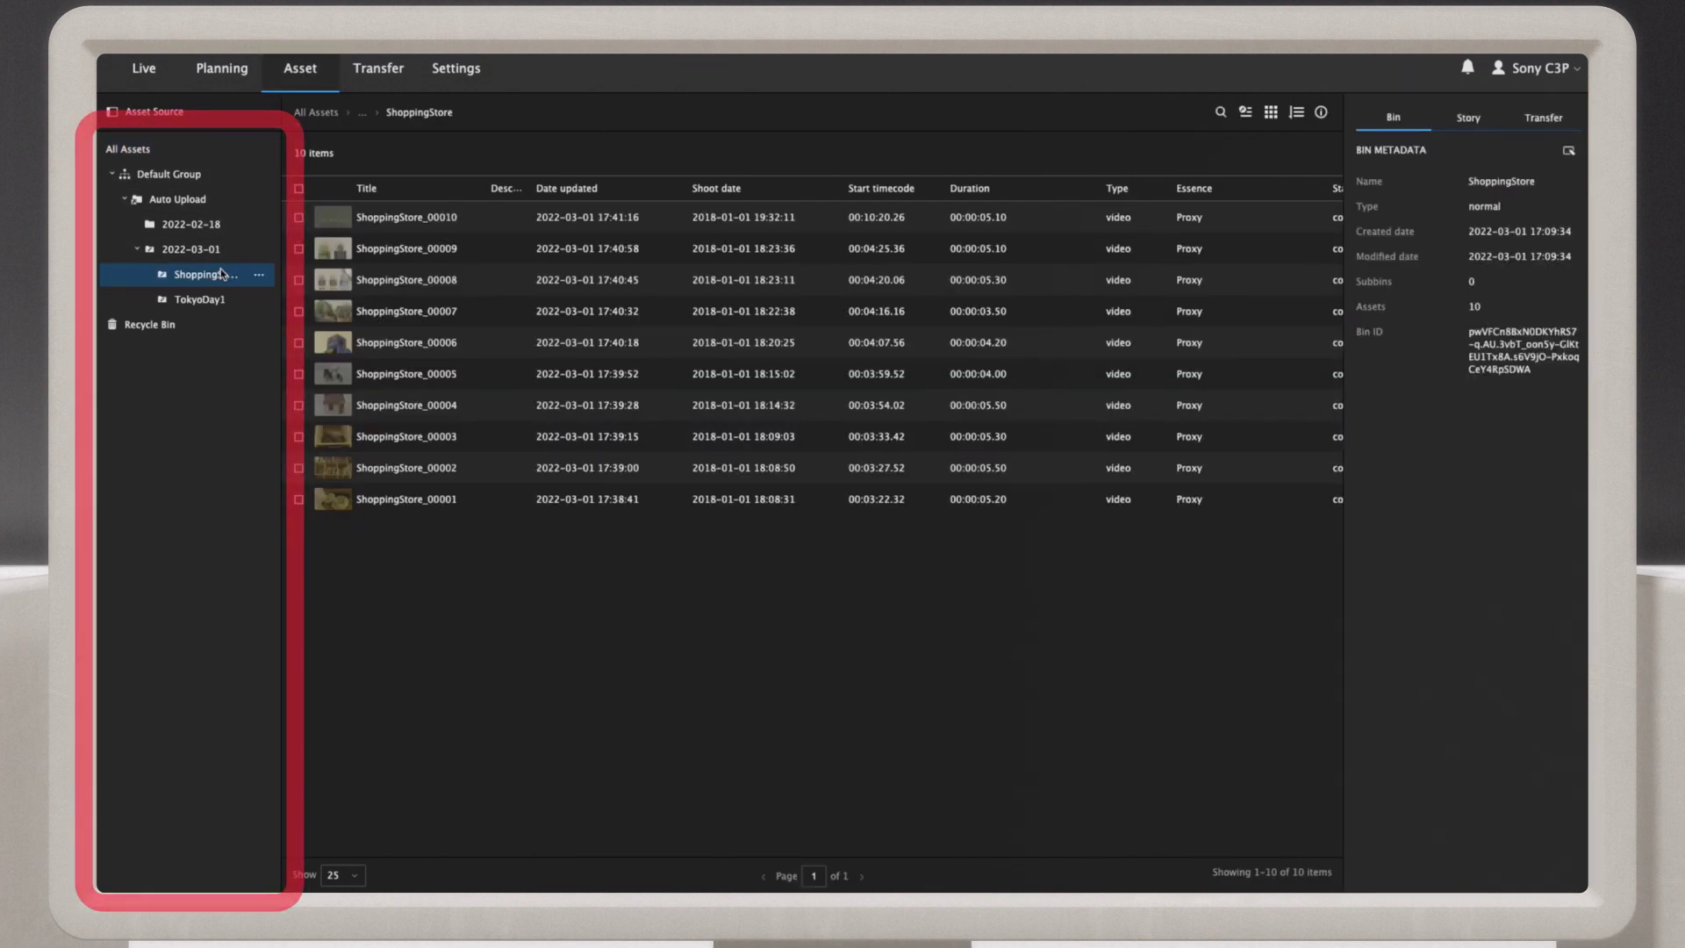
{"action": "left_click", "coordinate": [207, 301]}
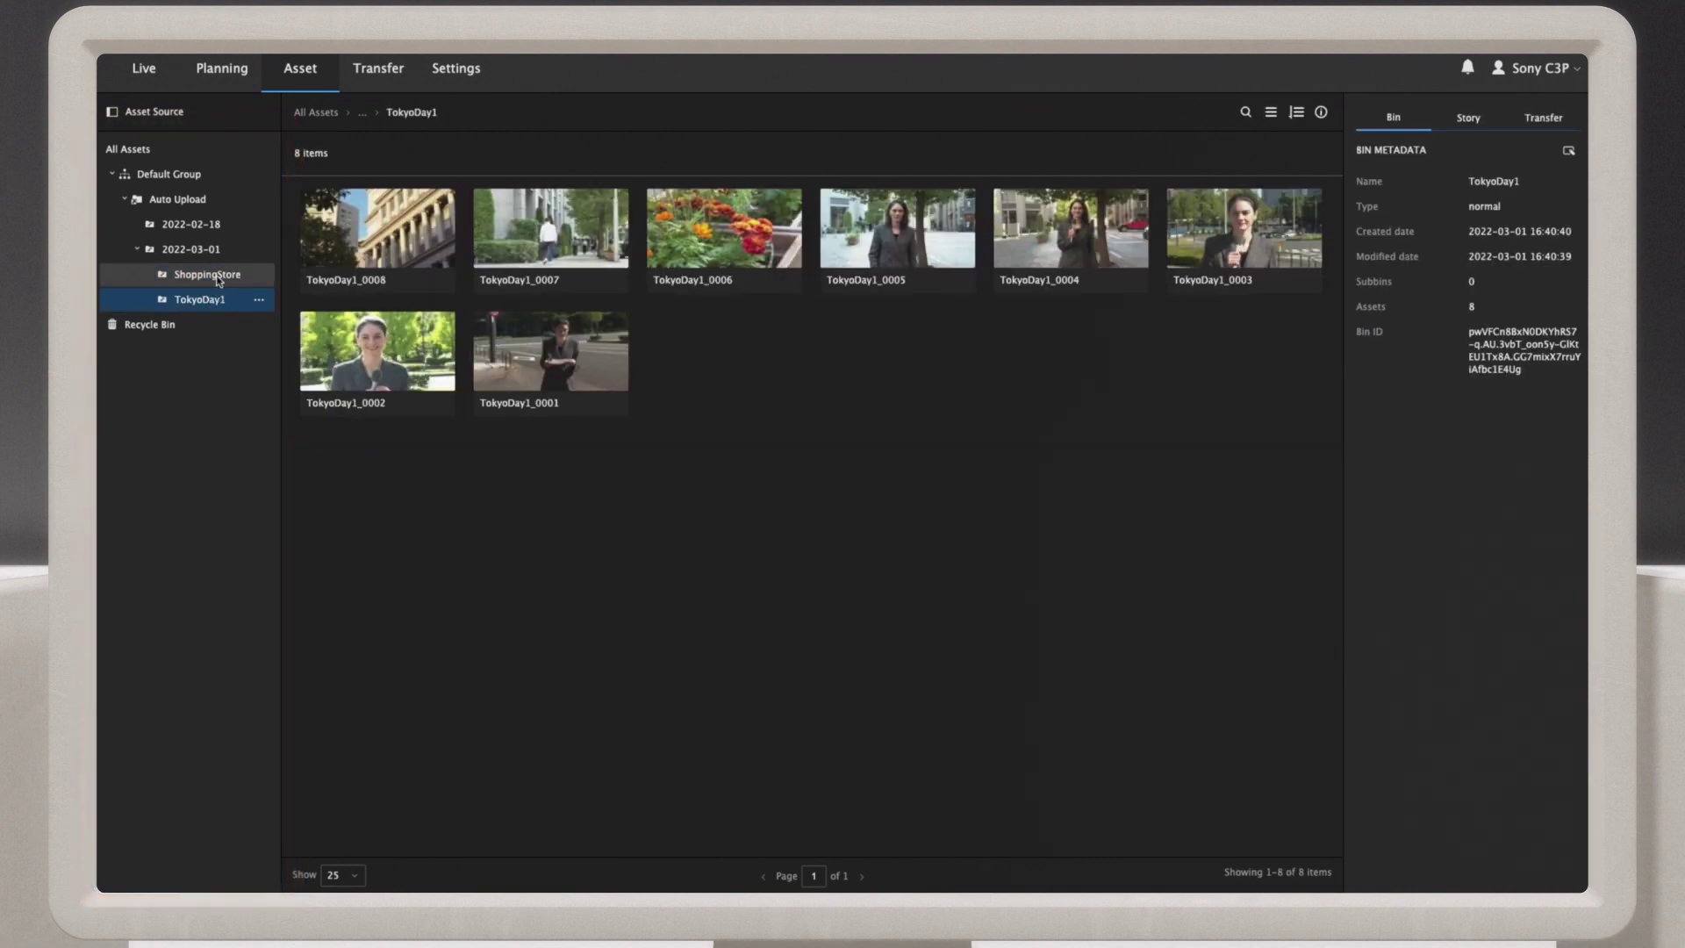
{"action": "left_click", "coordinate": [207, 250]}
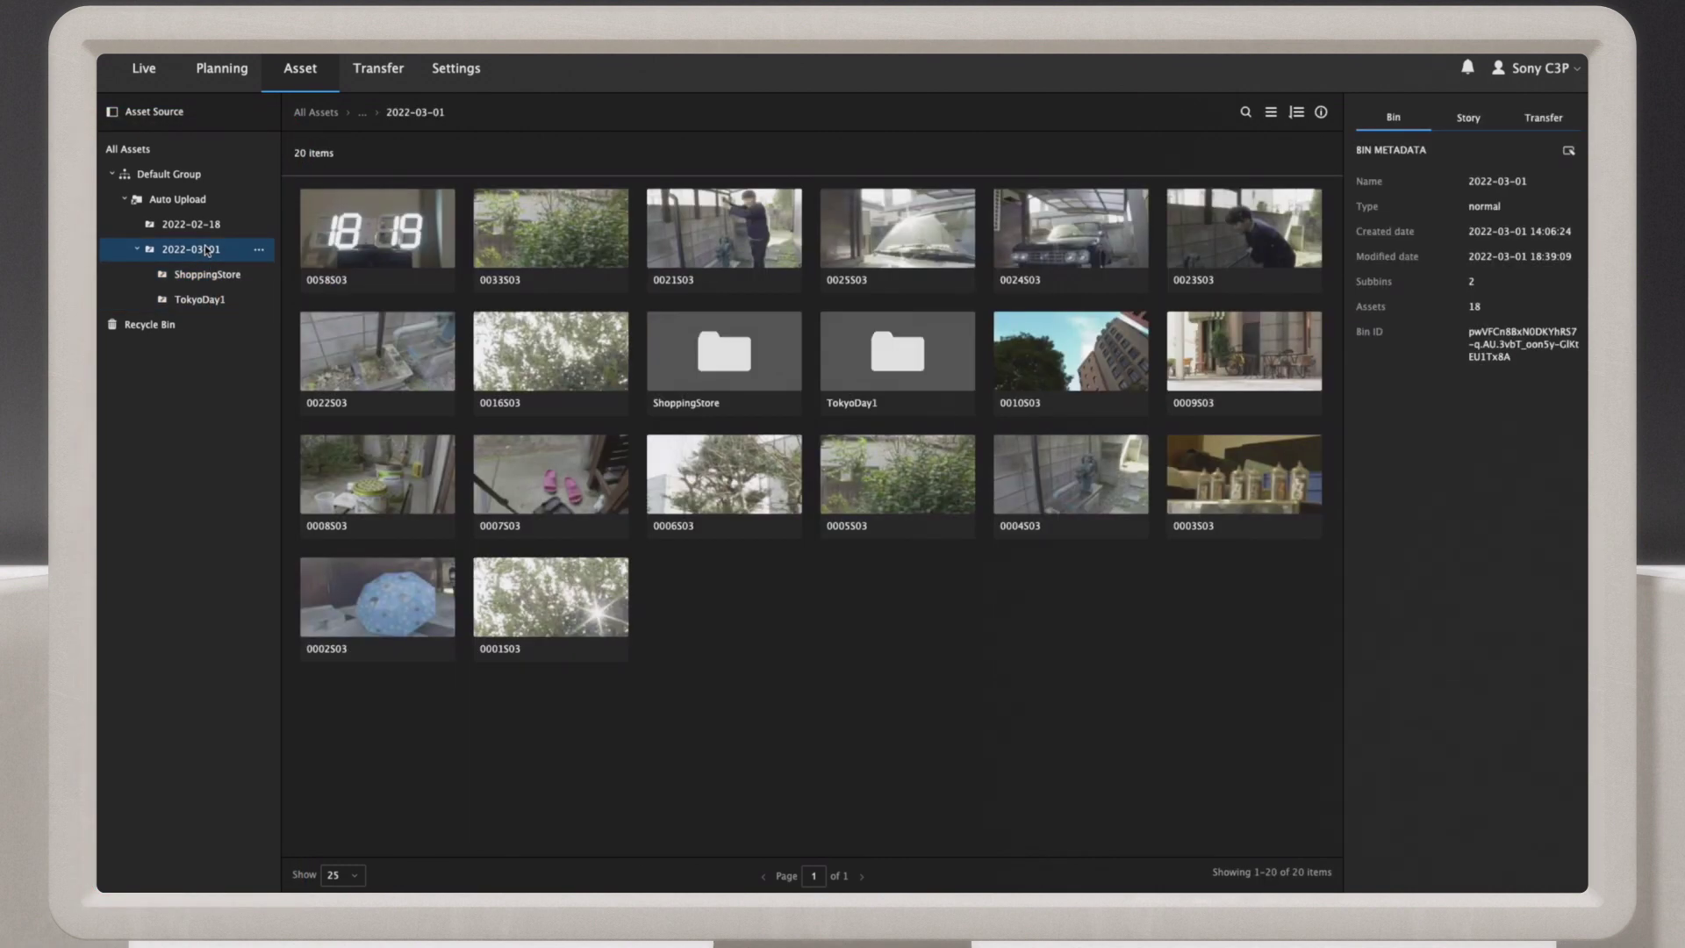
- Select clip 0058S03 and link it to the ShoppingStore story from the Story metadata panel
{"action": "left_click", "coordinate": [327, 241]}
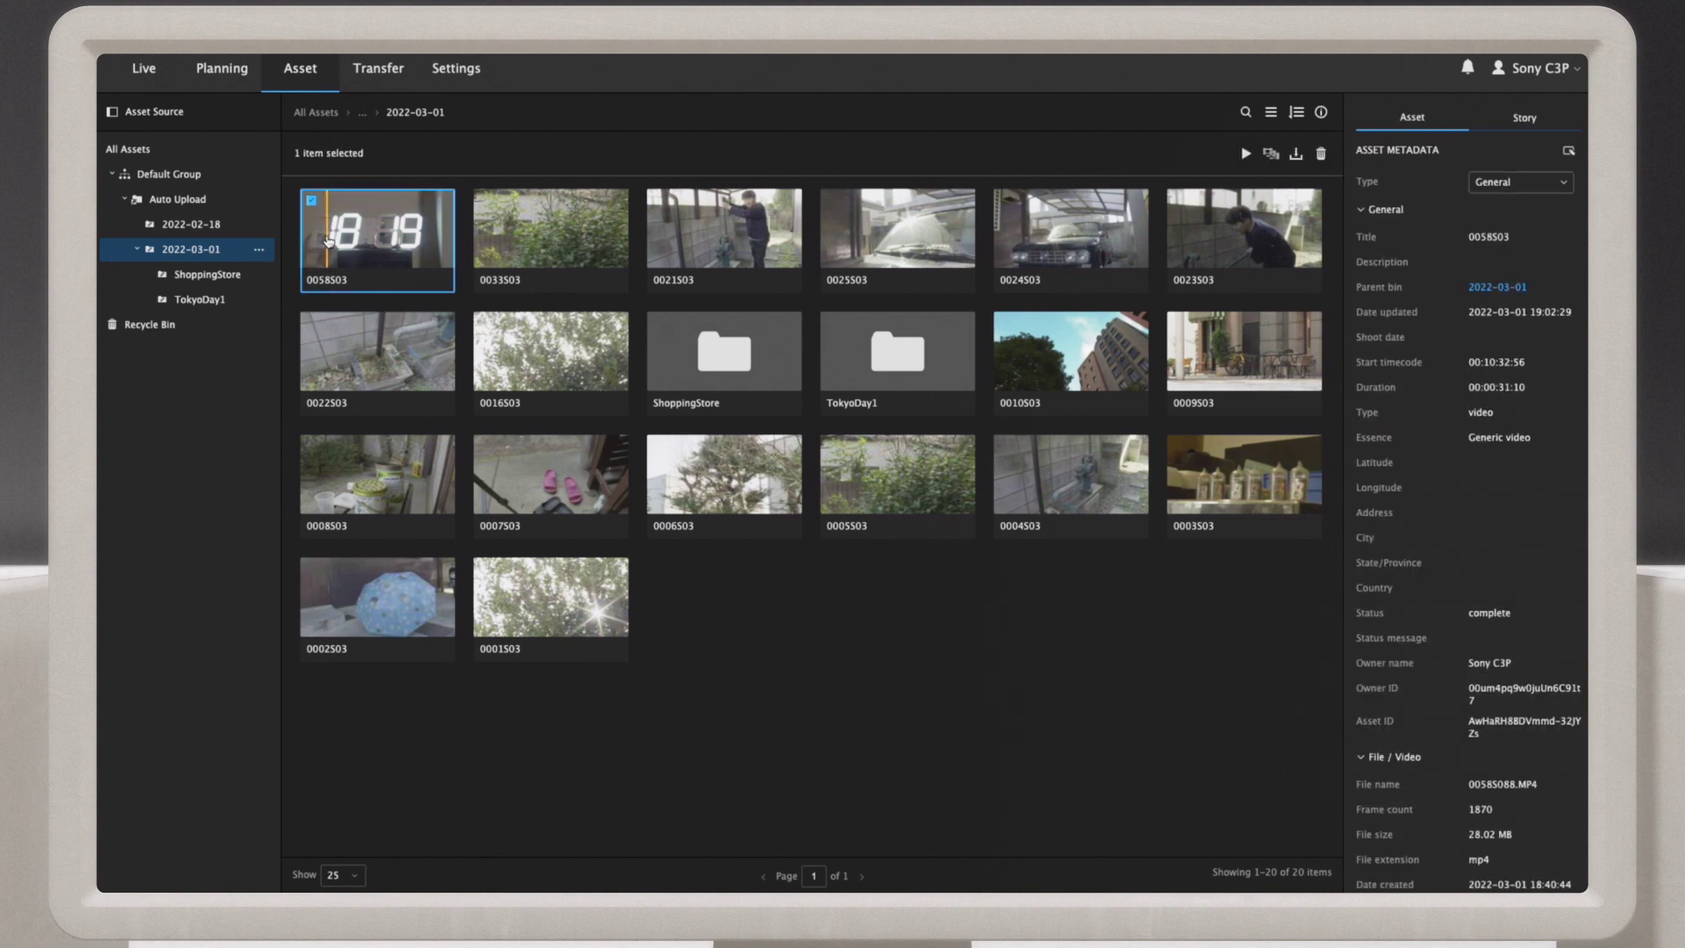
{"action": "left_click", "coordinate": [1535, 118]}
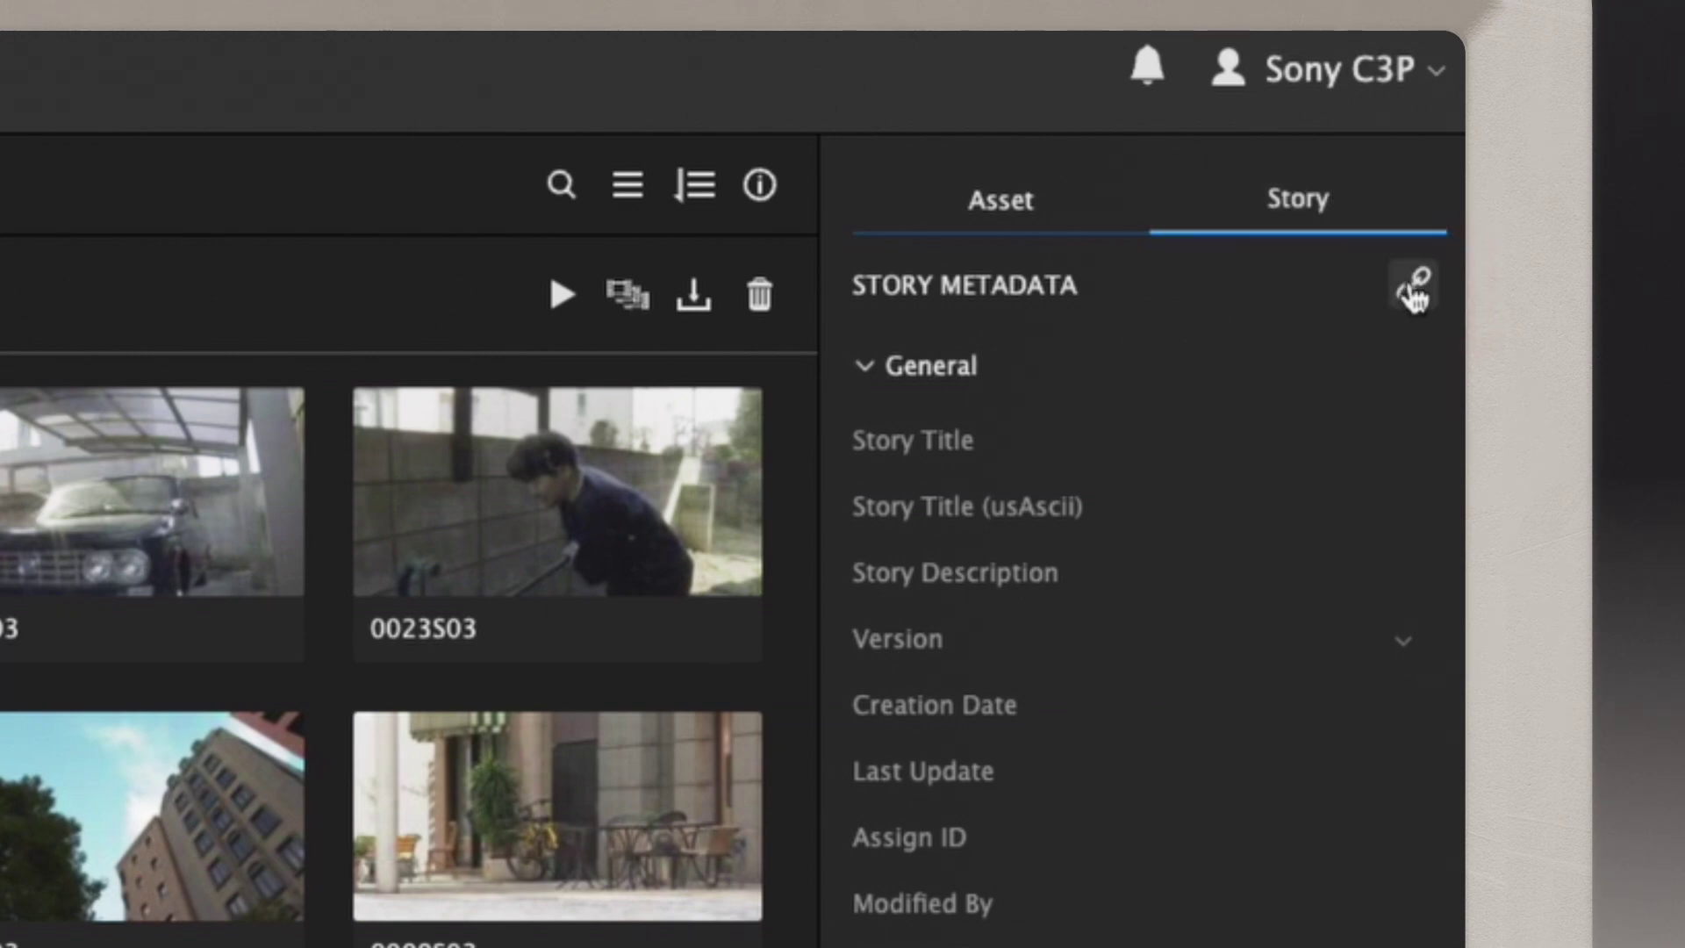
{"action": "left_click", "coordinate": [1414, 284]}
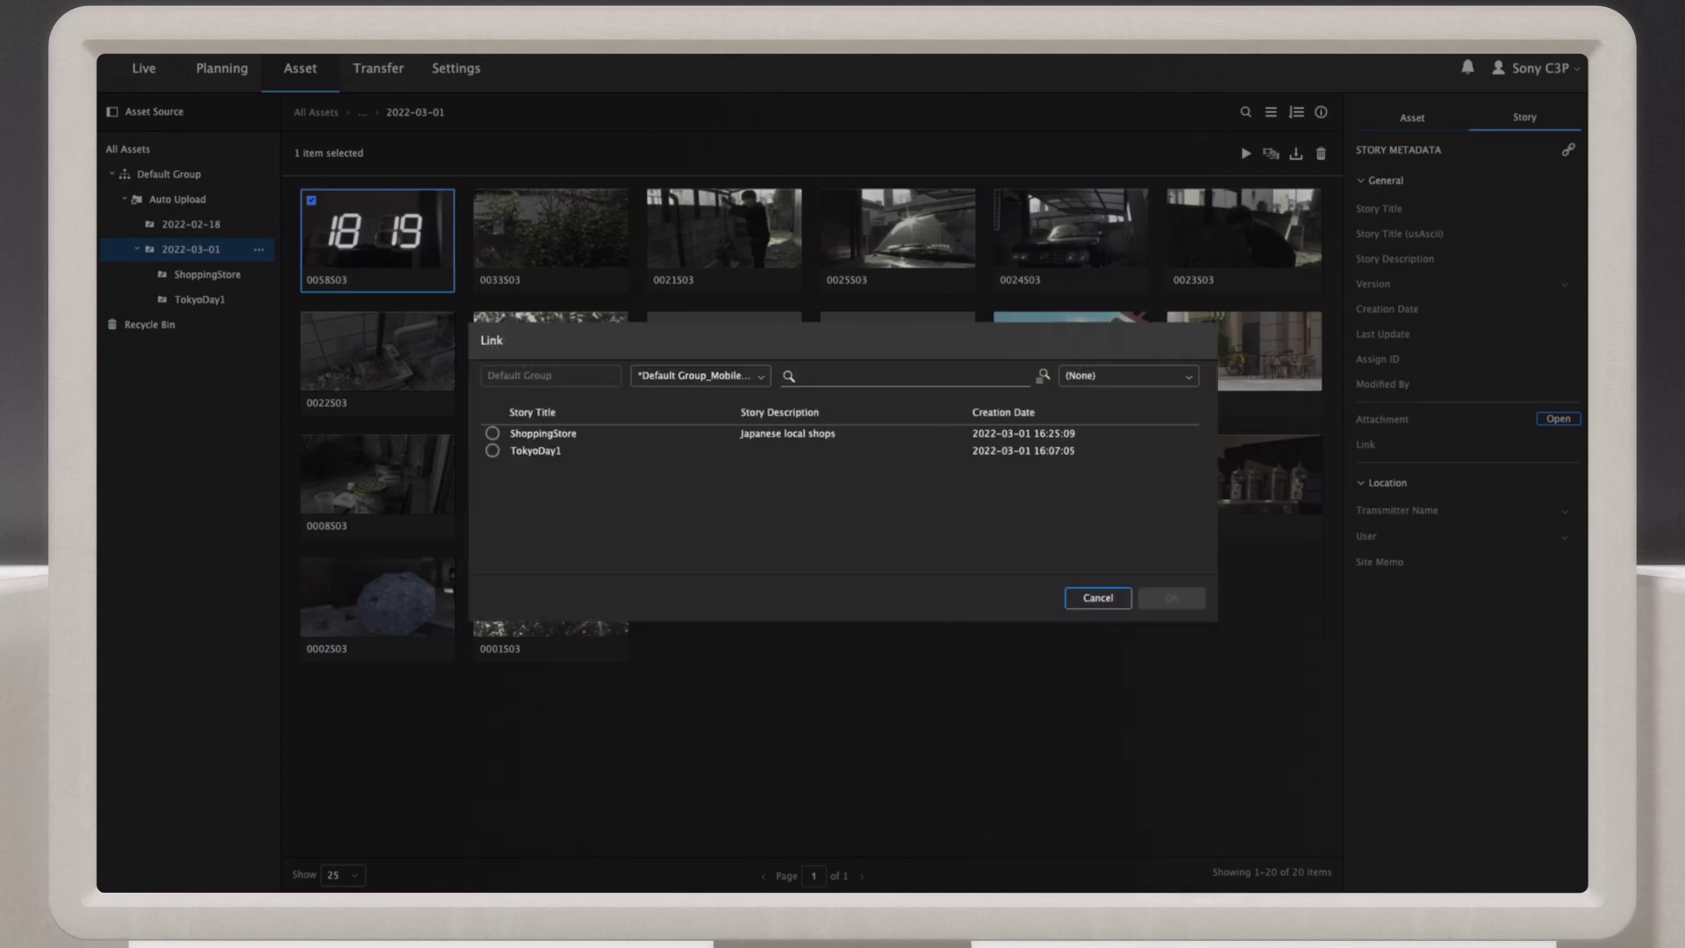
{"action": "left_click", "coordinate": [496, 435]}
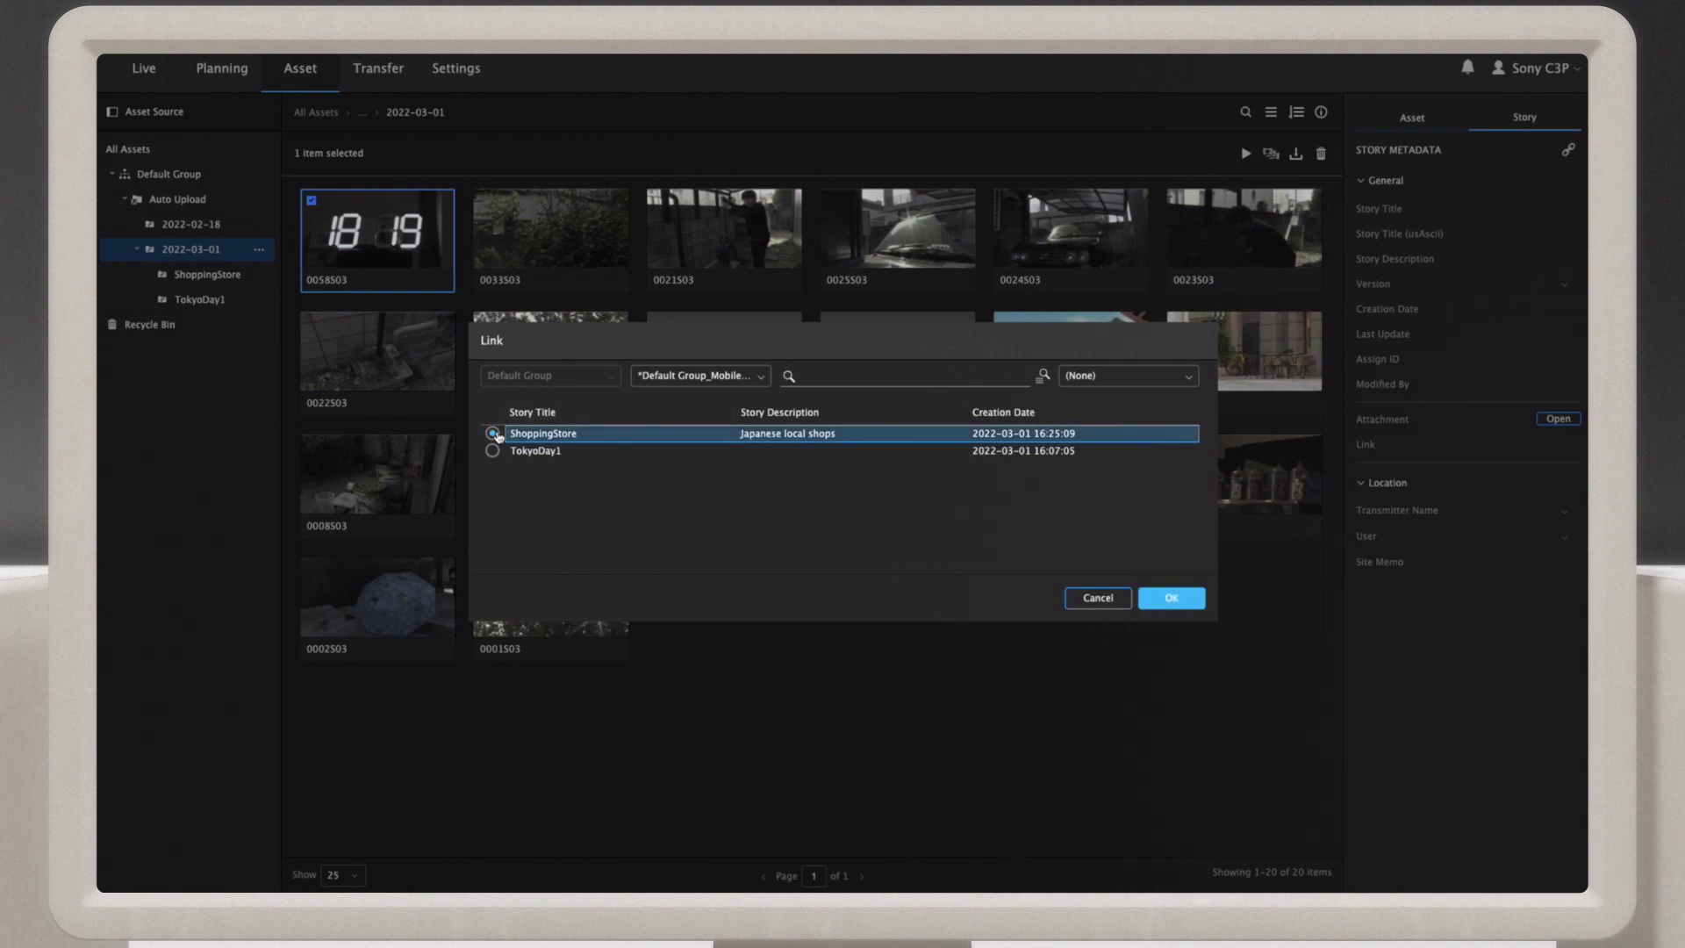
{"action": "left_click", "coordinate": [1154, 601]}
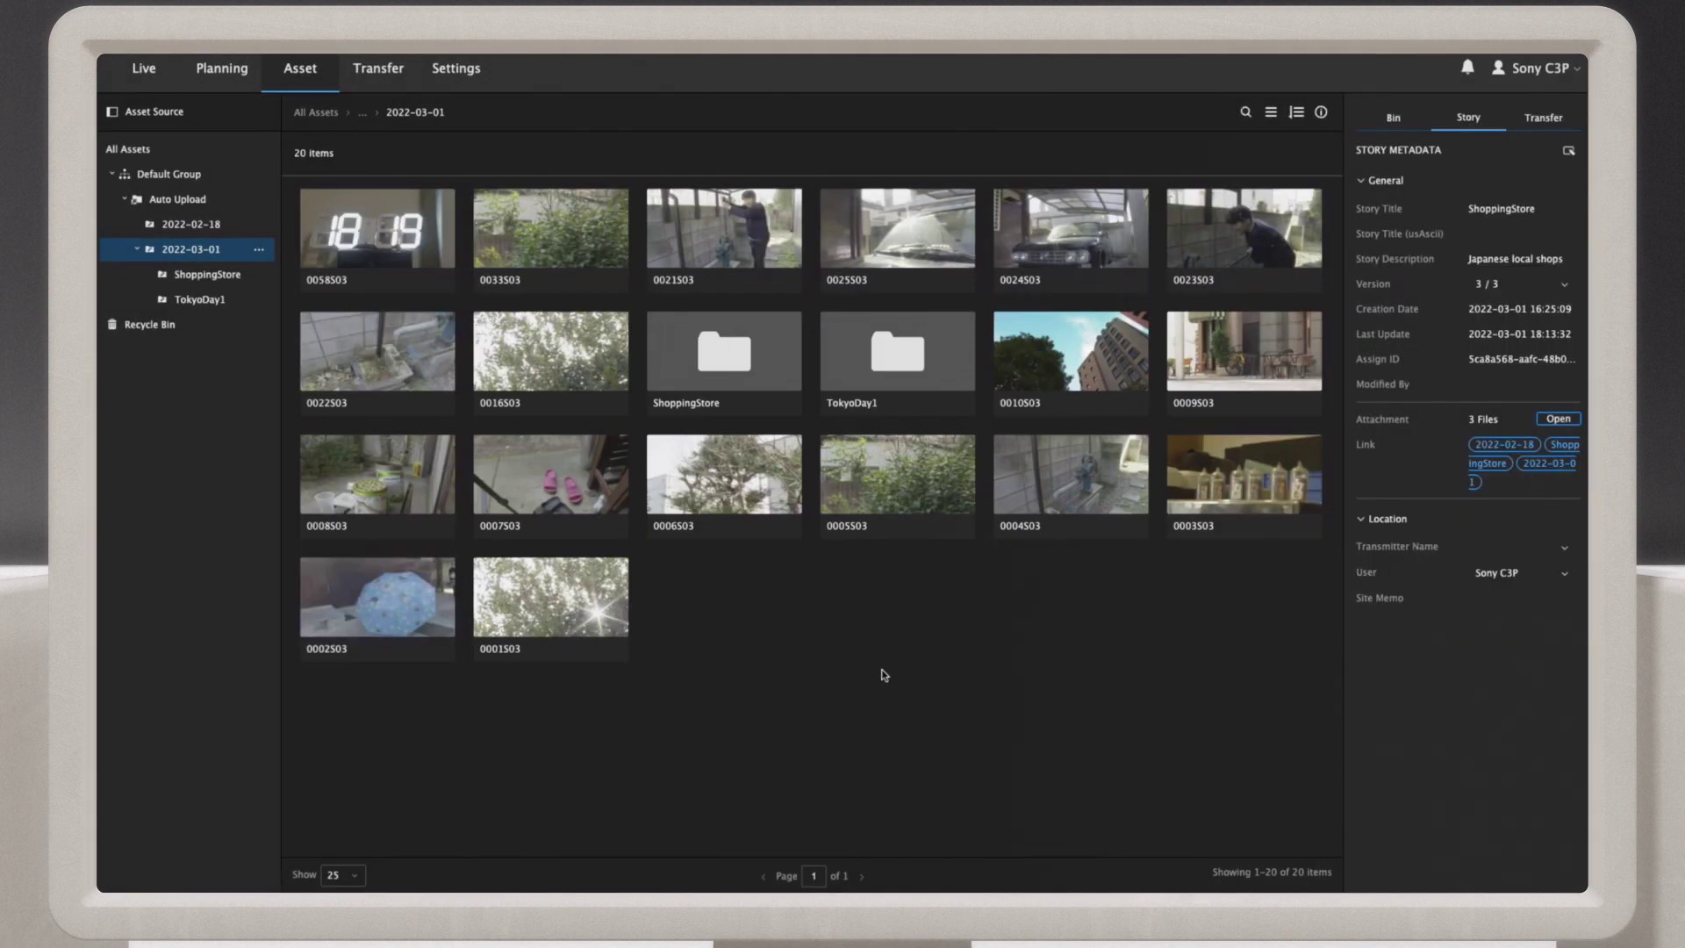
- Open TokyoDay1_0005 and step through its essence marks, including 'db up' and 'end clip here', then view Planning
{"action": "left_click", "coordinate": [219, 308]}
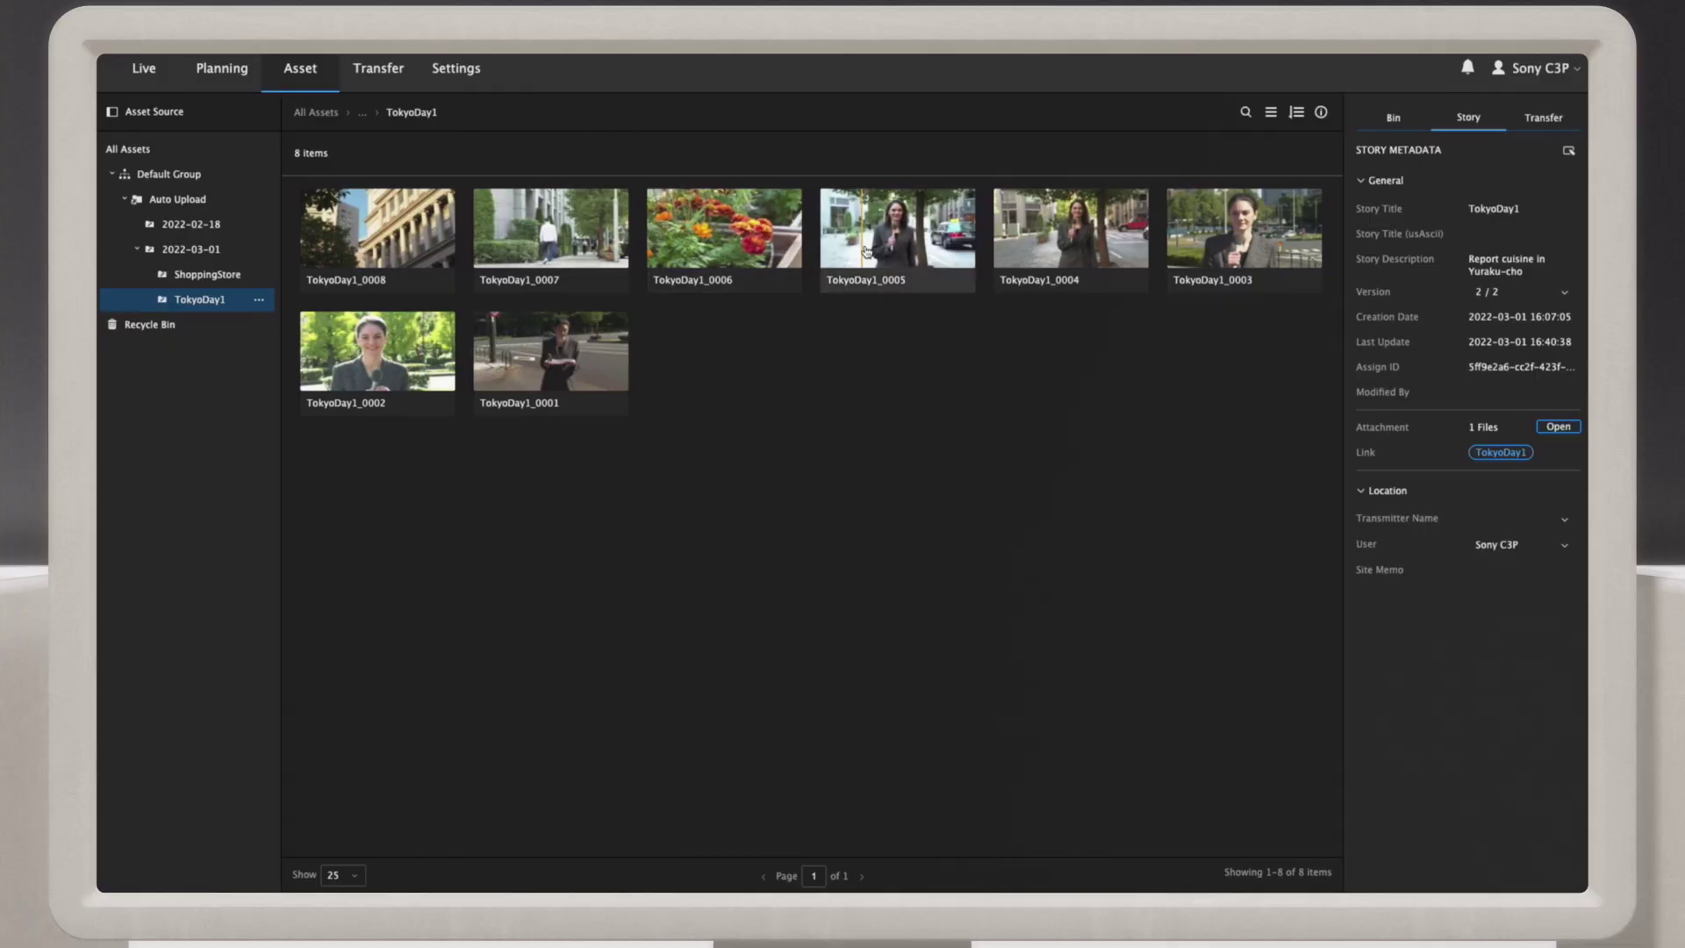
{"action": "double_click", "coordinate": [909, 237]}
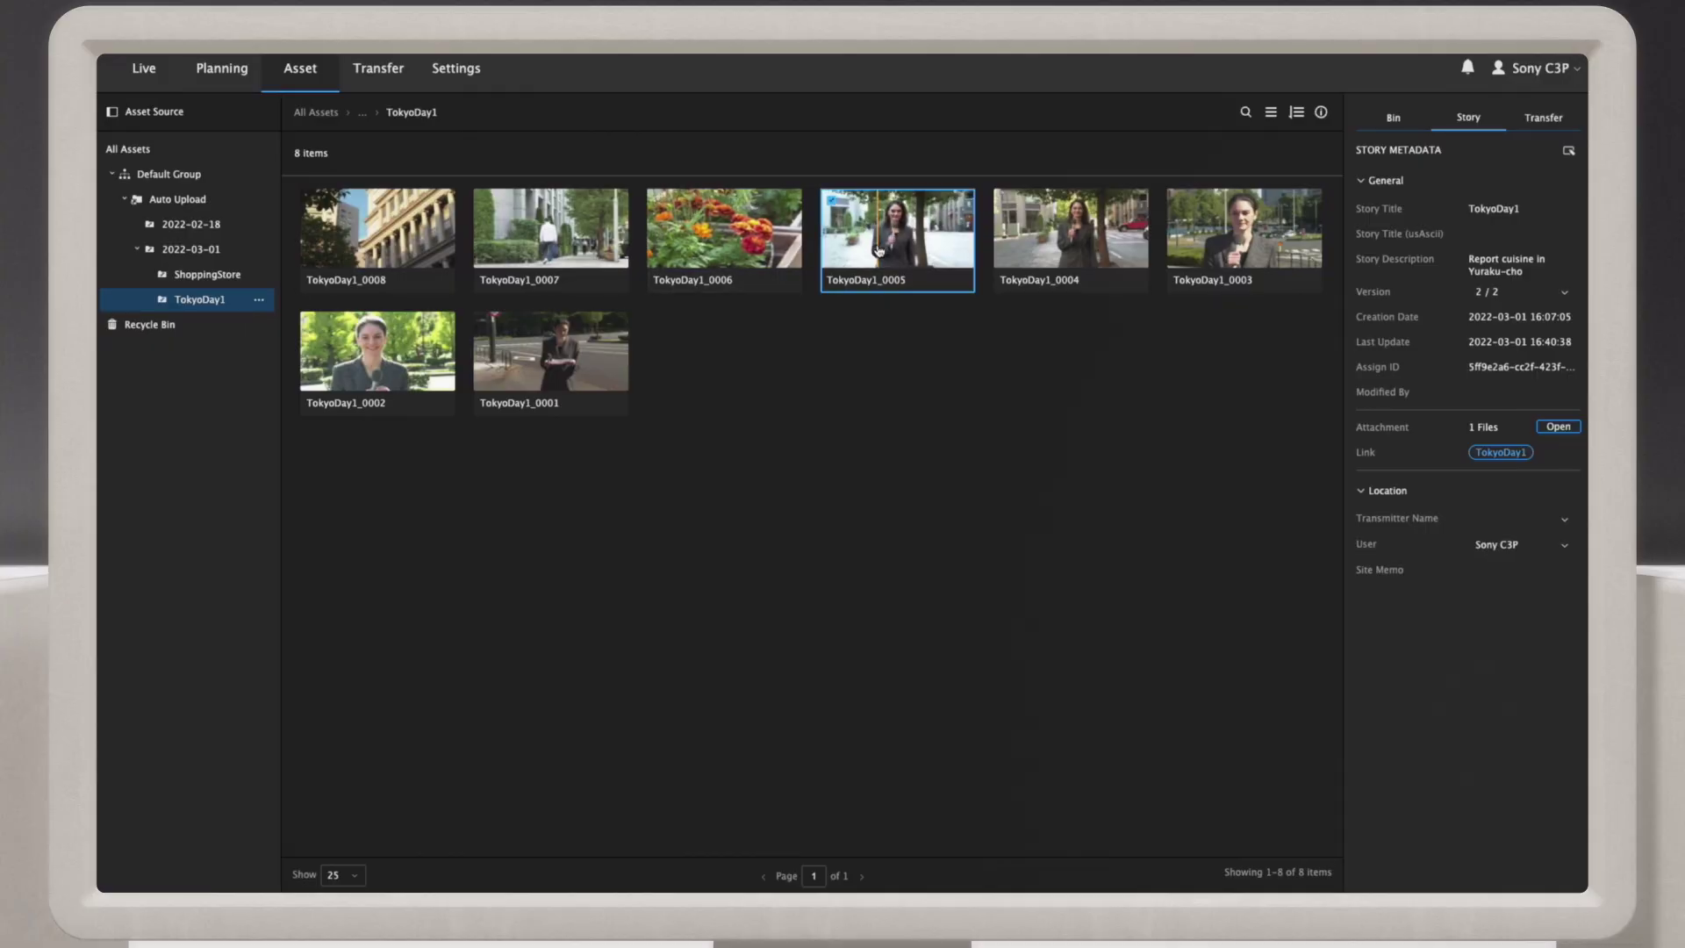
{"action": "left_click", "coordinate": [590, 788]}
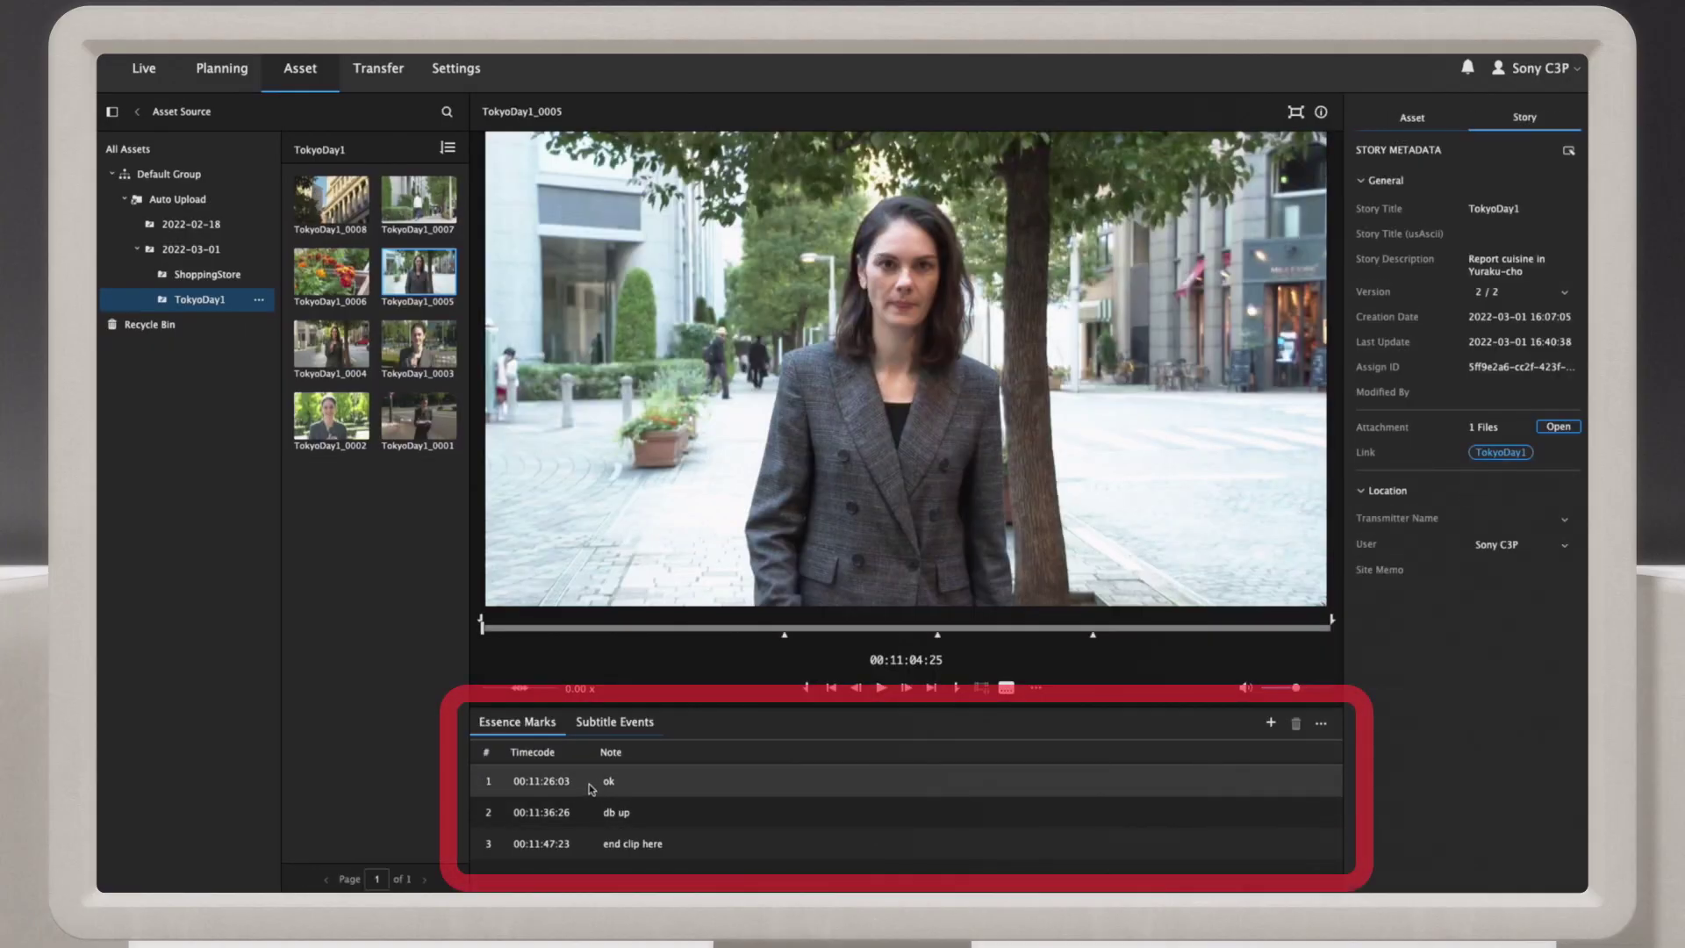
{"action": "left_click", "coordinate": [577, 812]}
{"action": "left_click", "coordinate": [564, 846]}
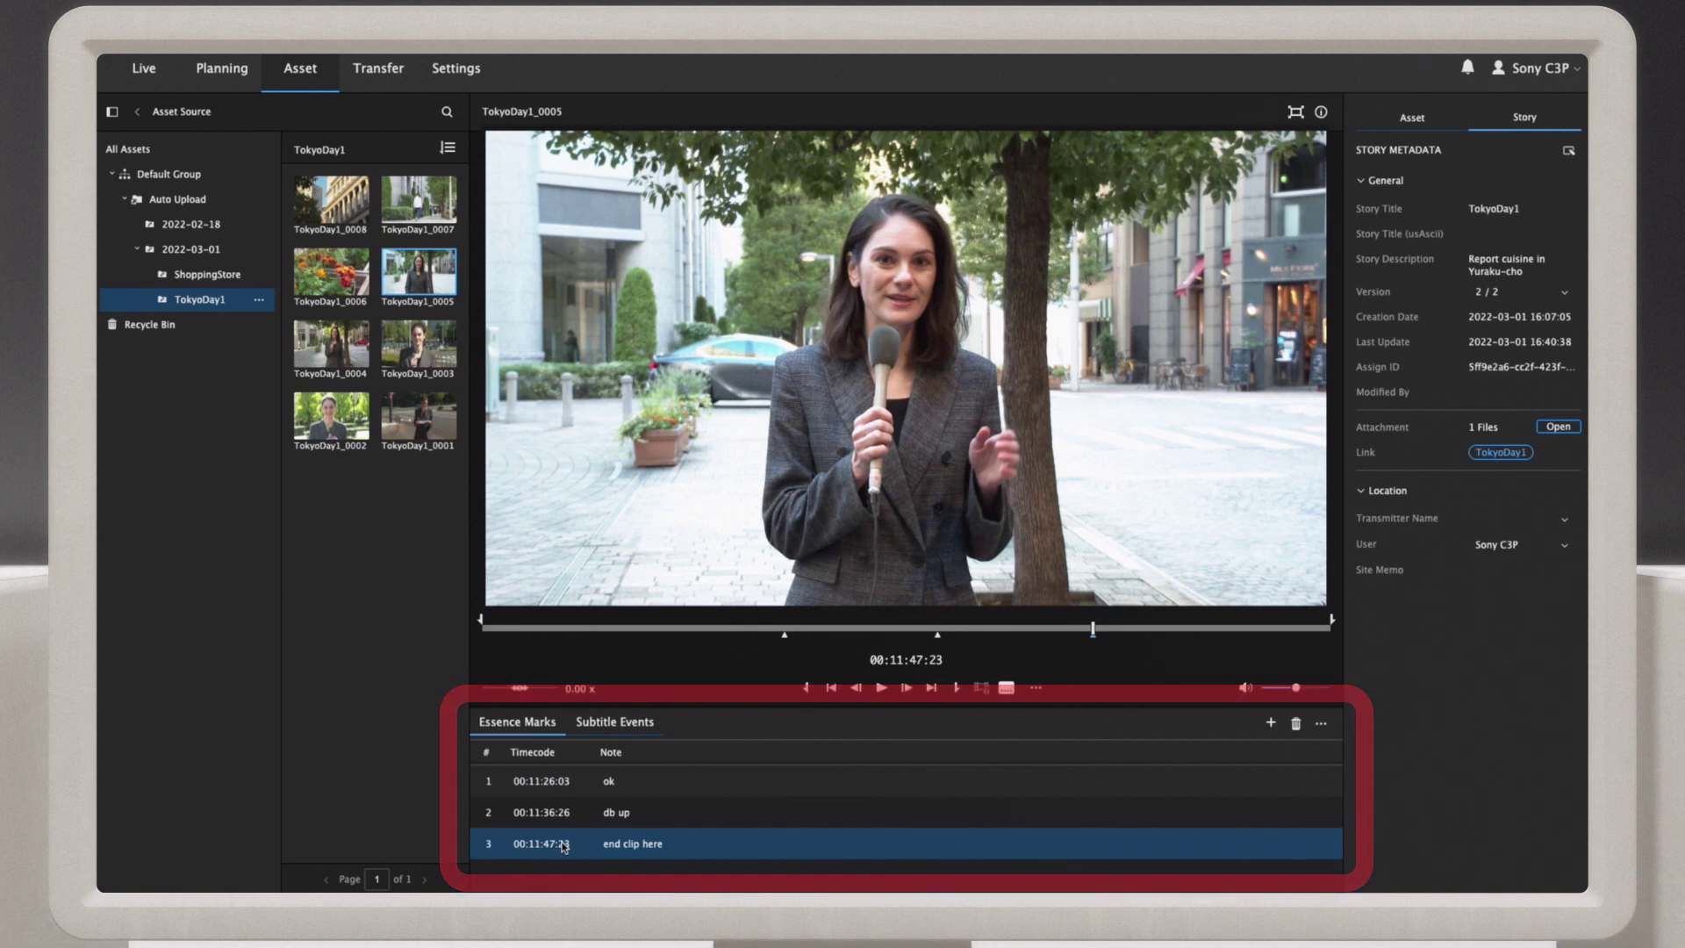
{"action": "left_click", "coordinate": [238, 78]}
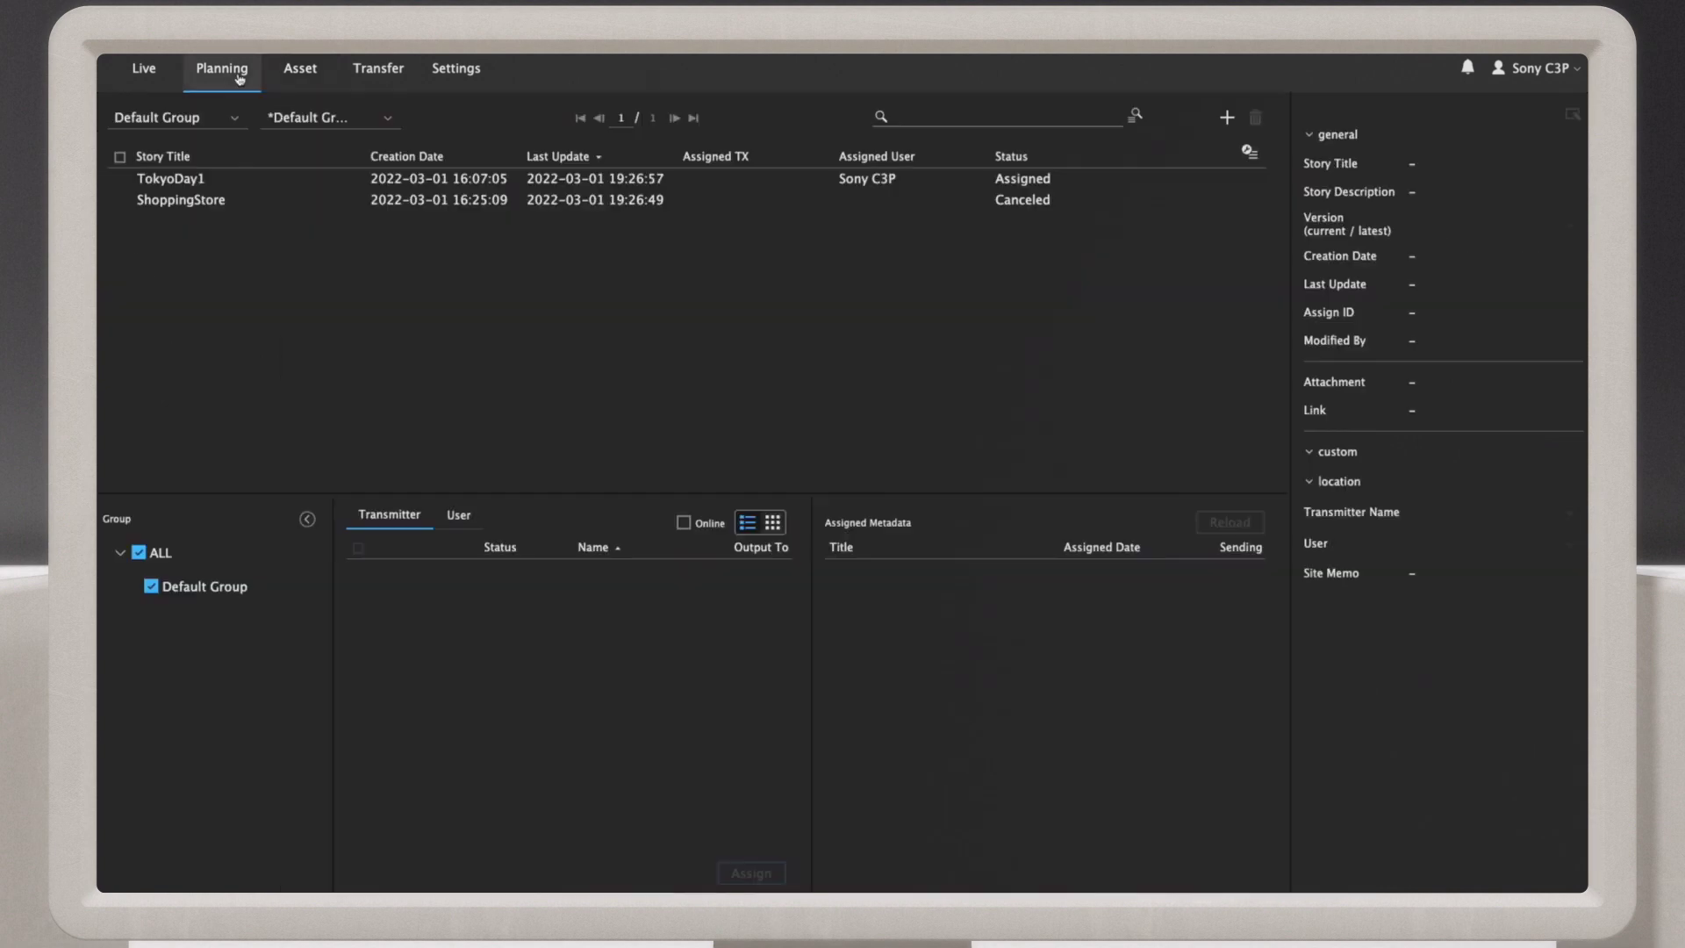
- Edit and save the ShoppingStore story title, then start a new story titled TokyoDay2
{"action": "left_click", "coordinate": [418, 200]}
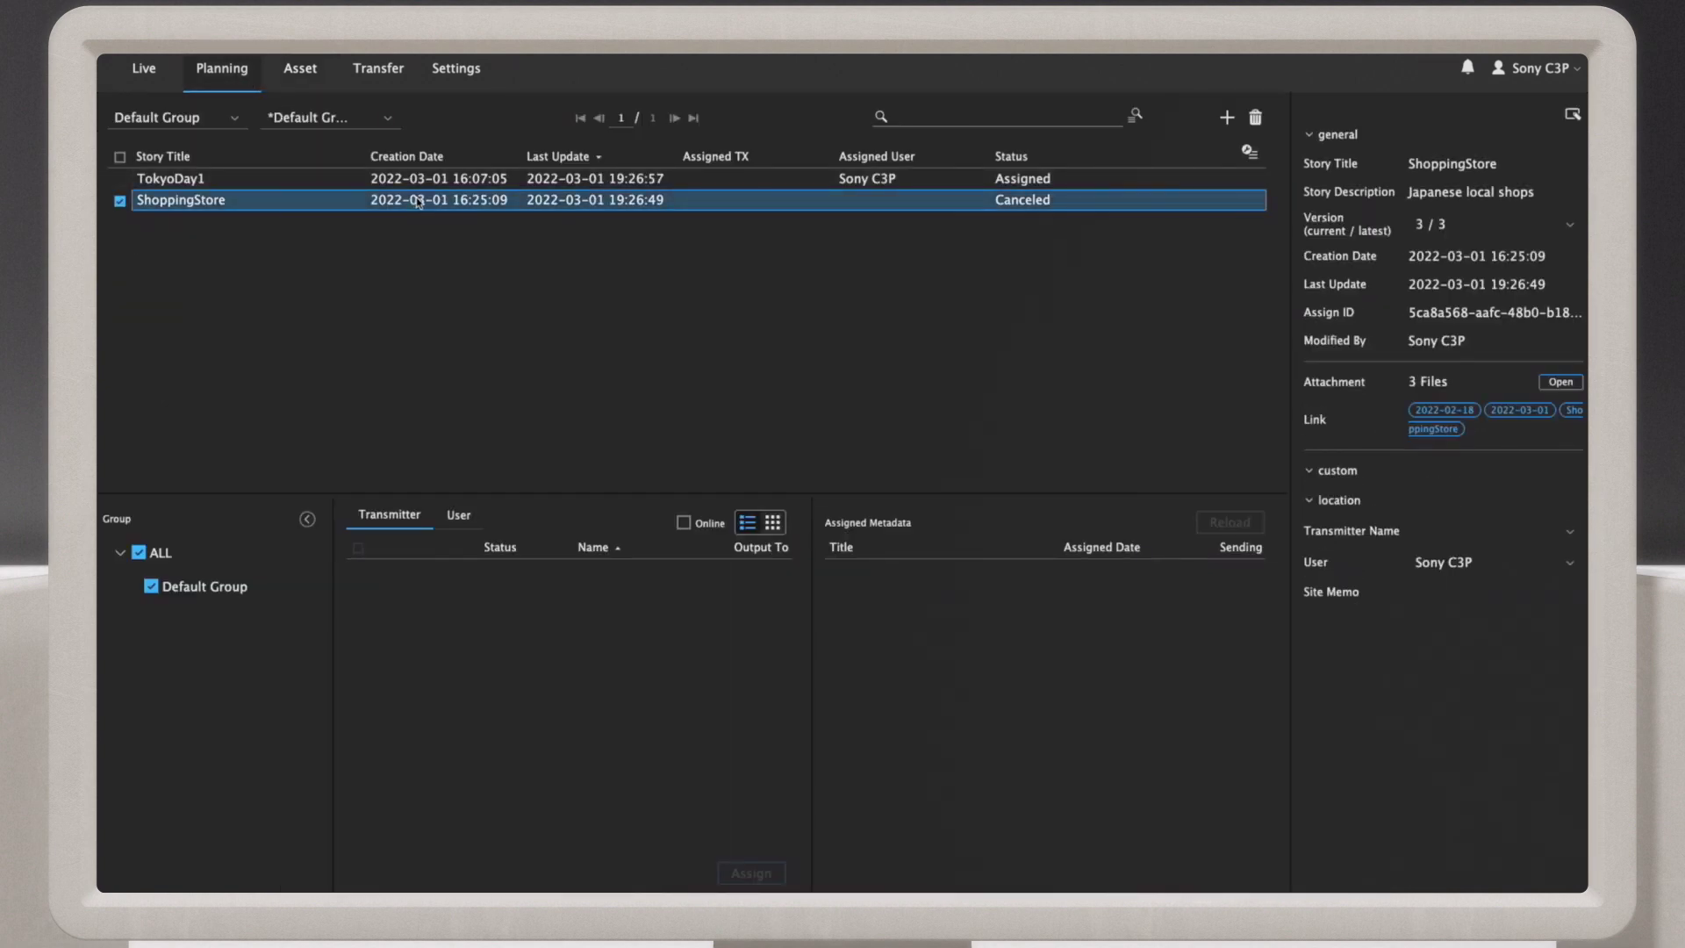
{"action": "left_click", "coordinate": [1571, 115]}
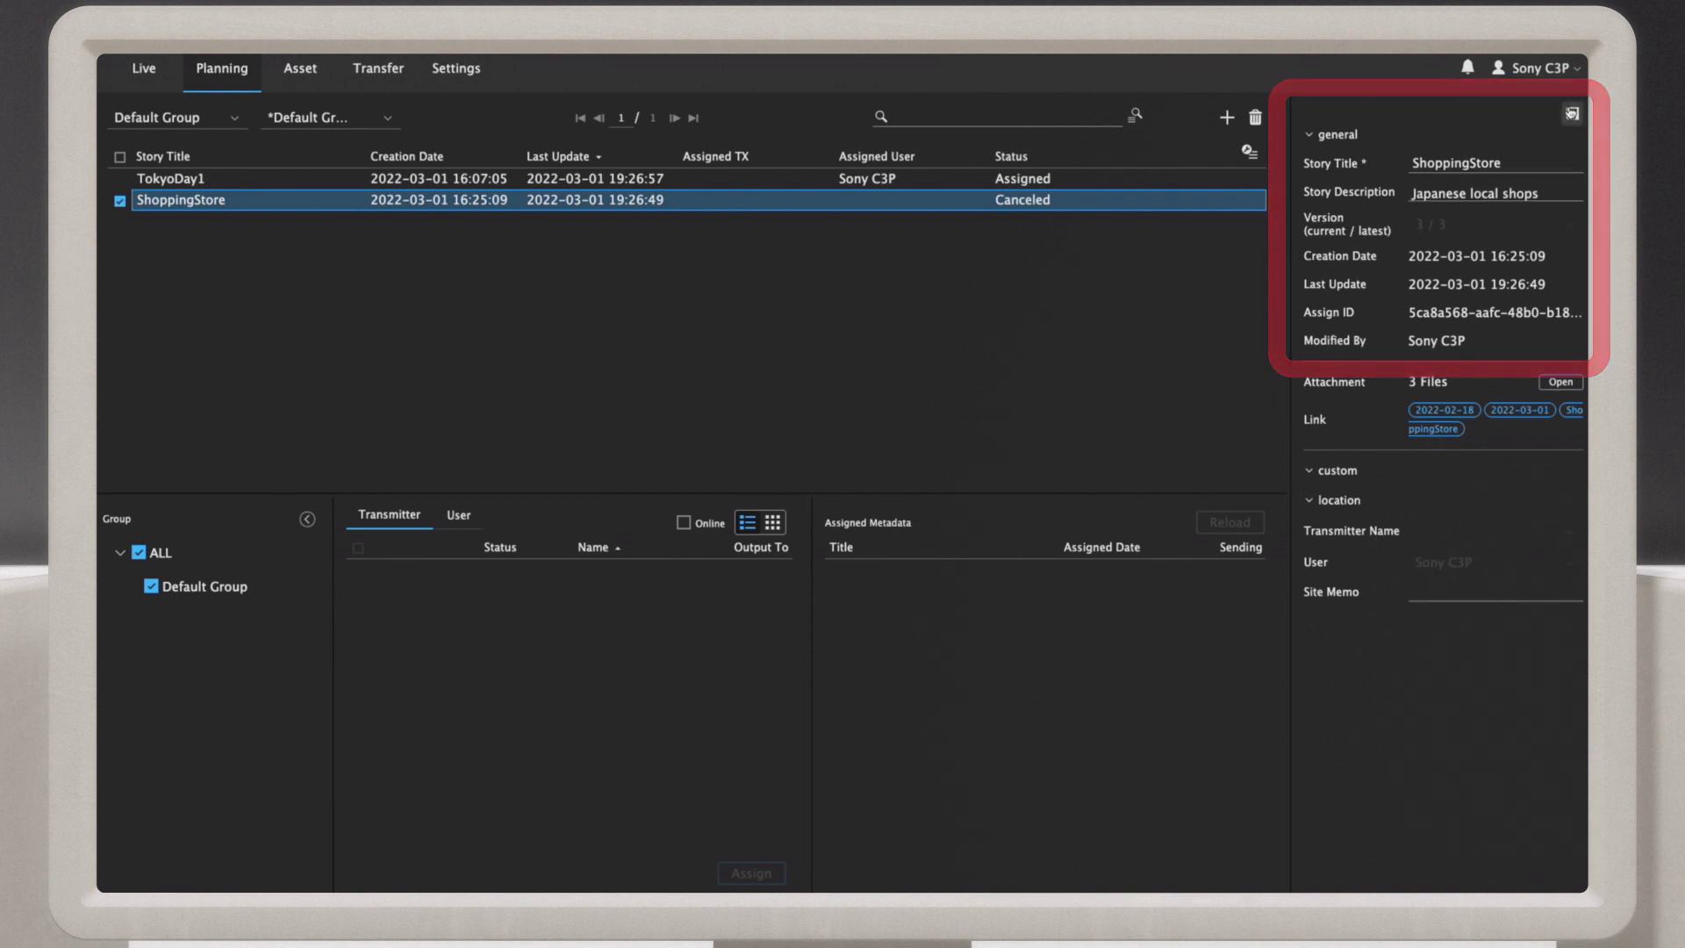
{"action": "left_click", "coordinate": [1514, 159]}
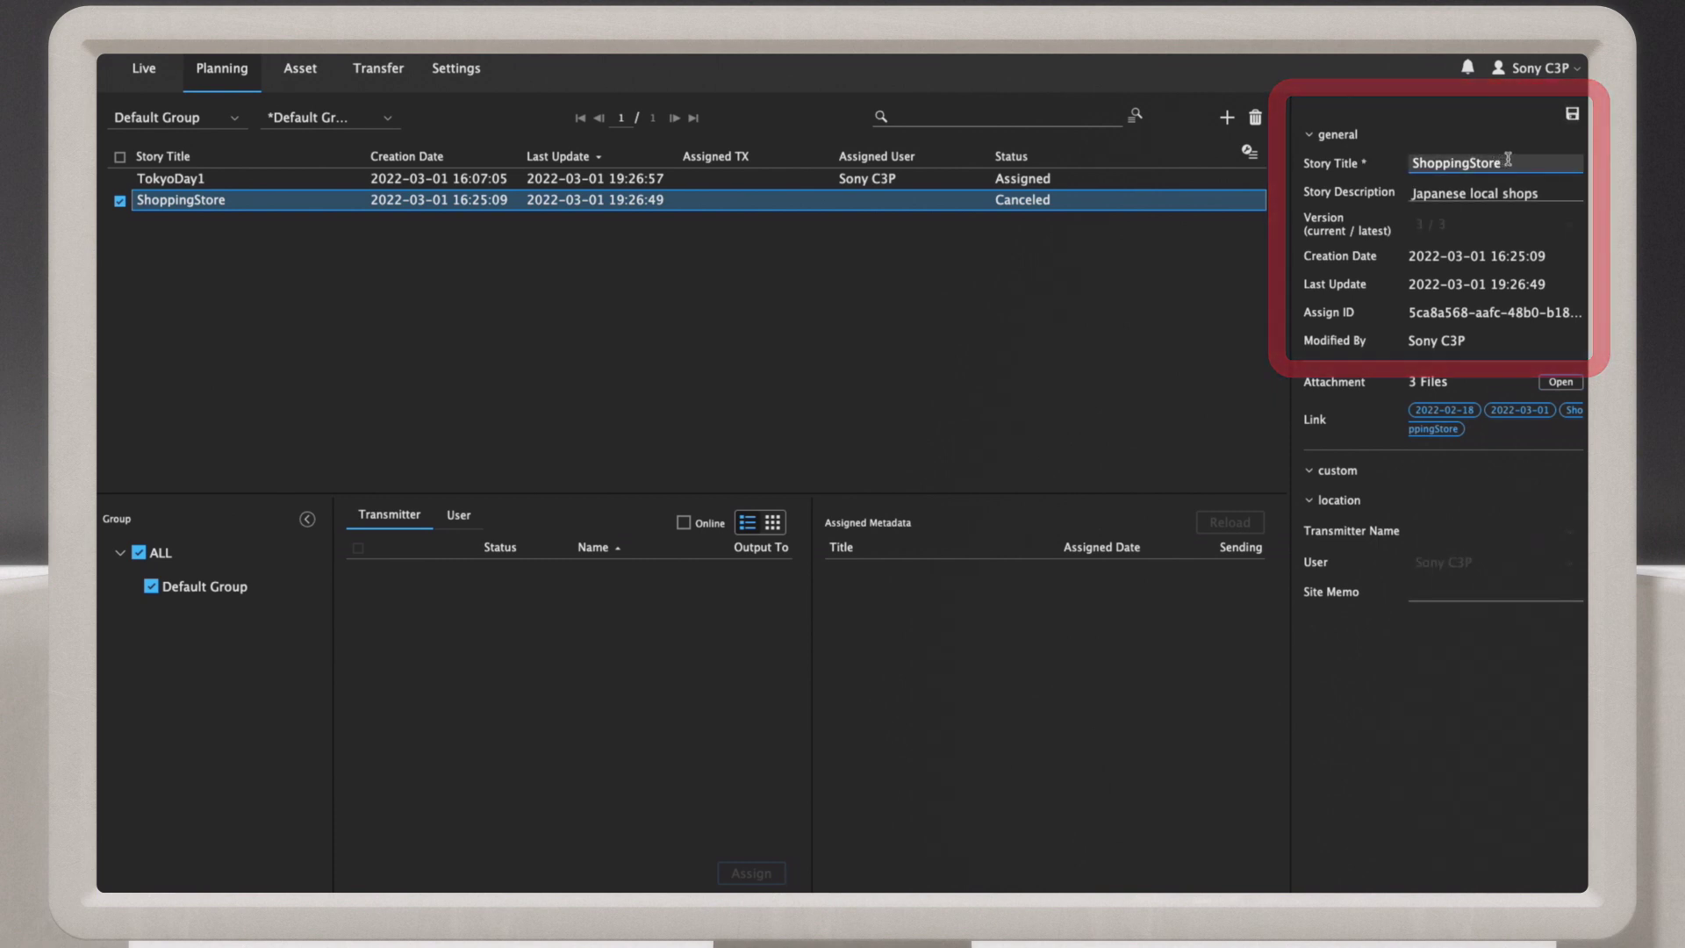
{"action": "left_click", "coordinate": [1572, 114]}
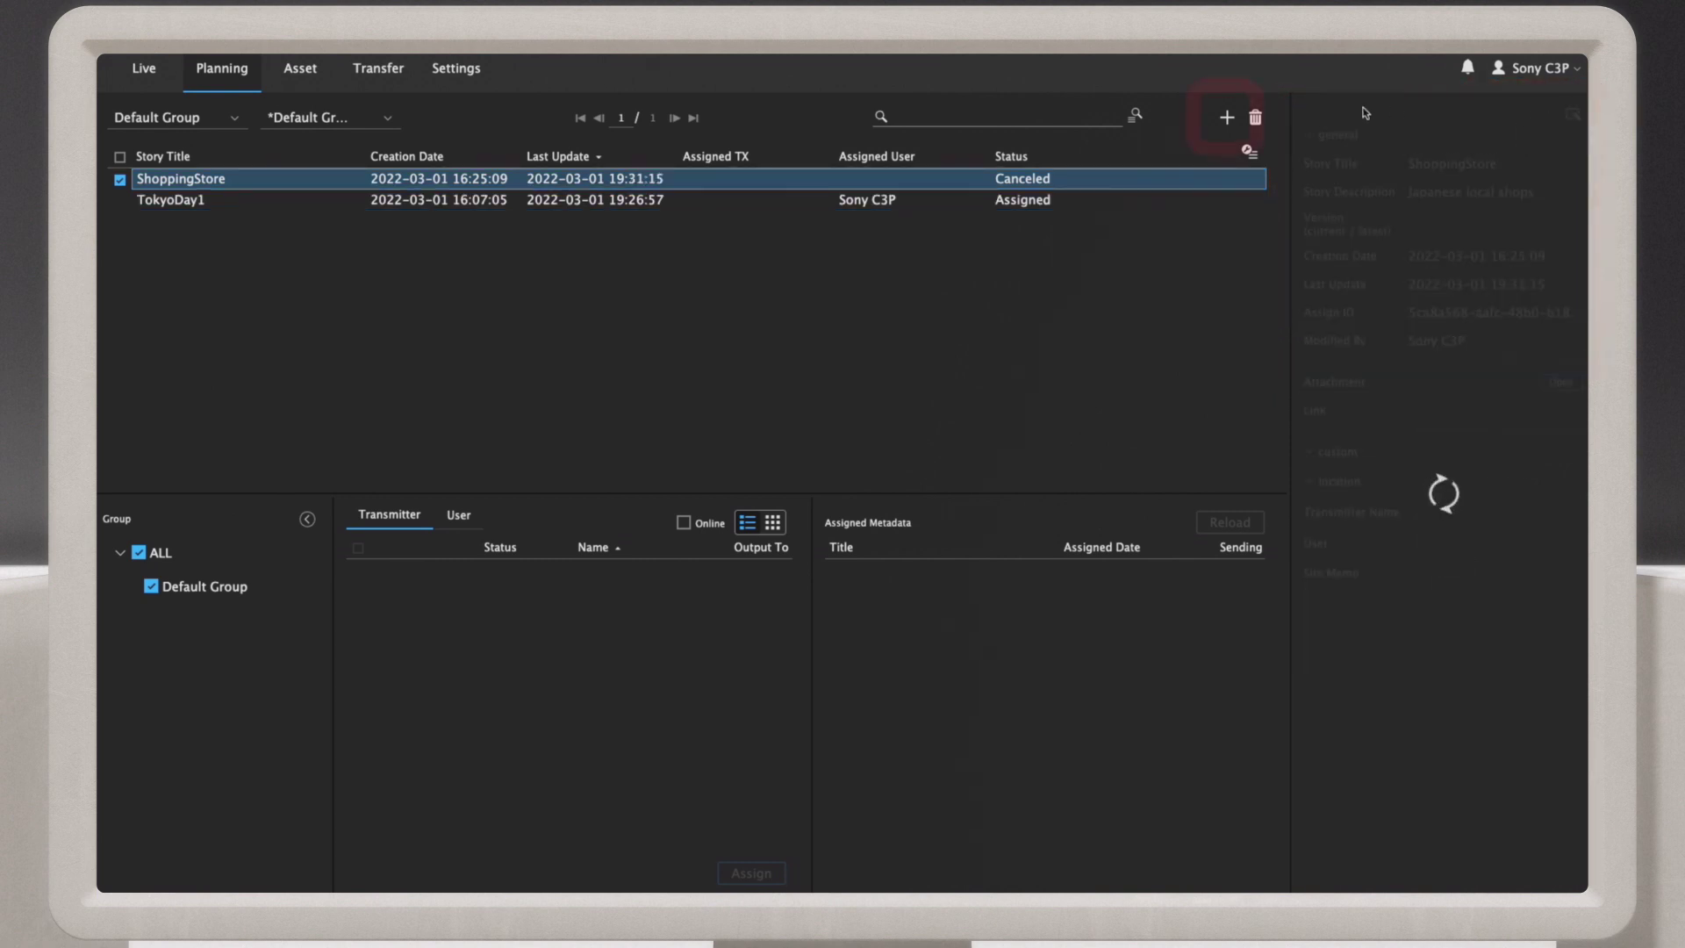
{"action": "left_click", "coordinate": [1226, 119]}
{"action": "left_click", "coordinate": [903, 314]}
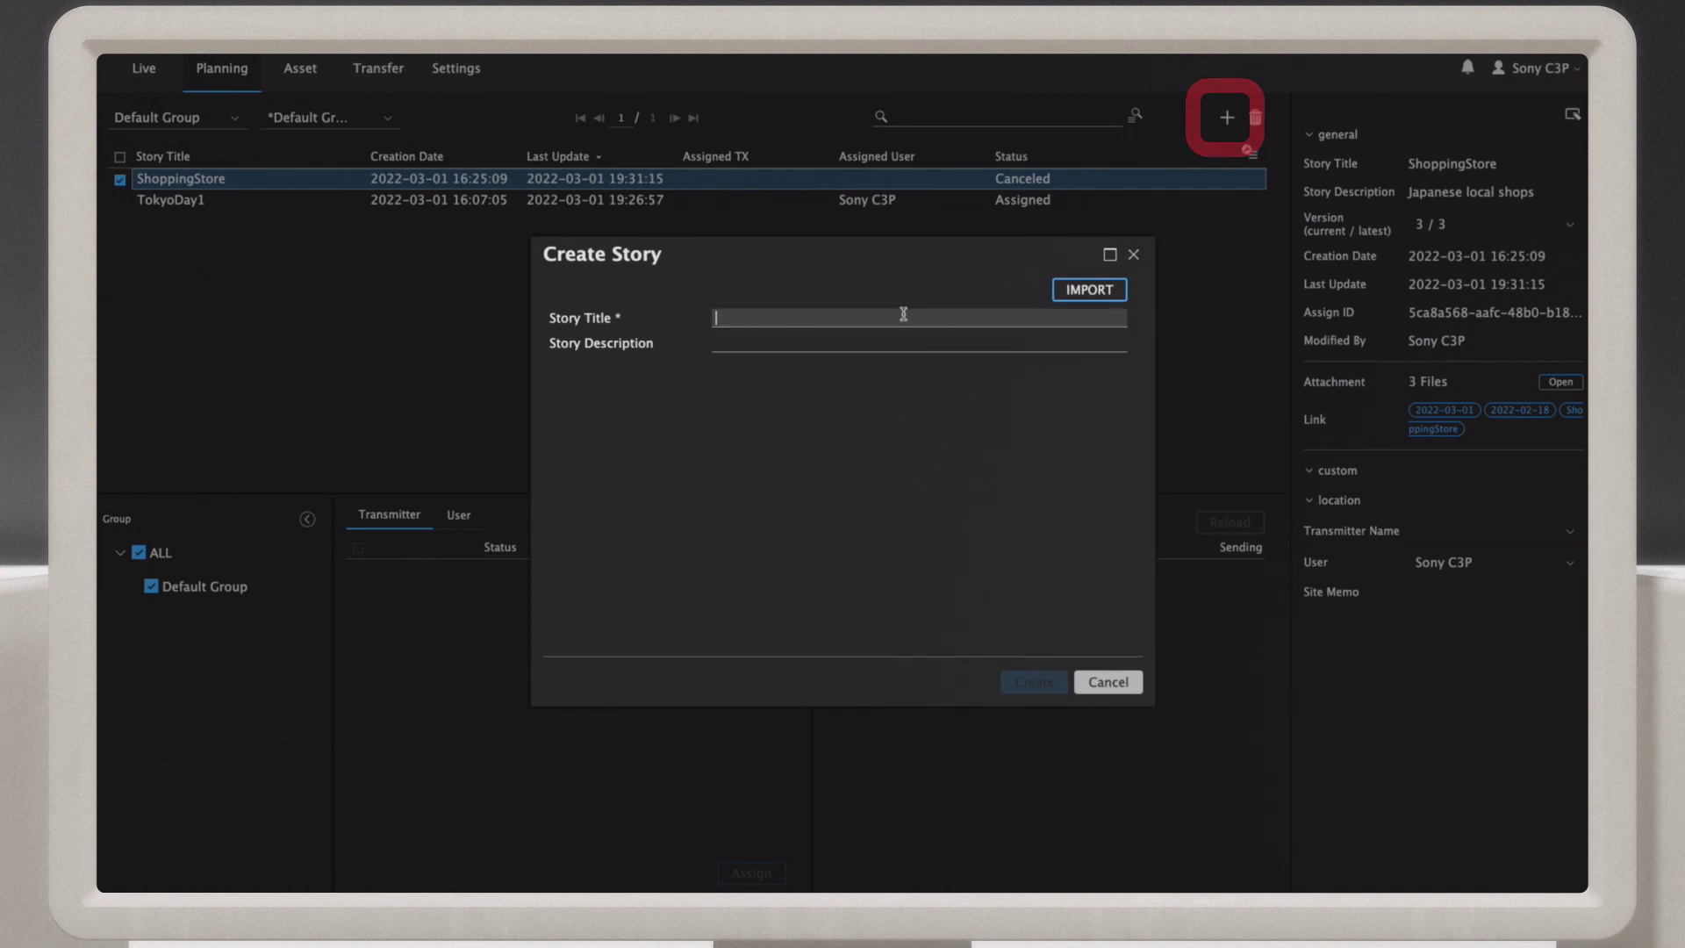
{"action": "type", "text": "TokyoDay2"}
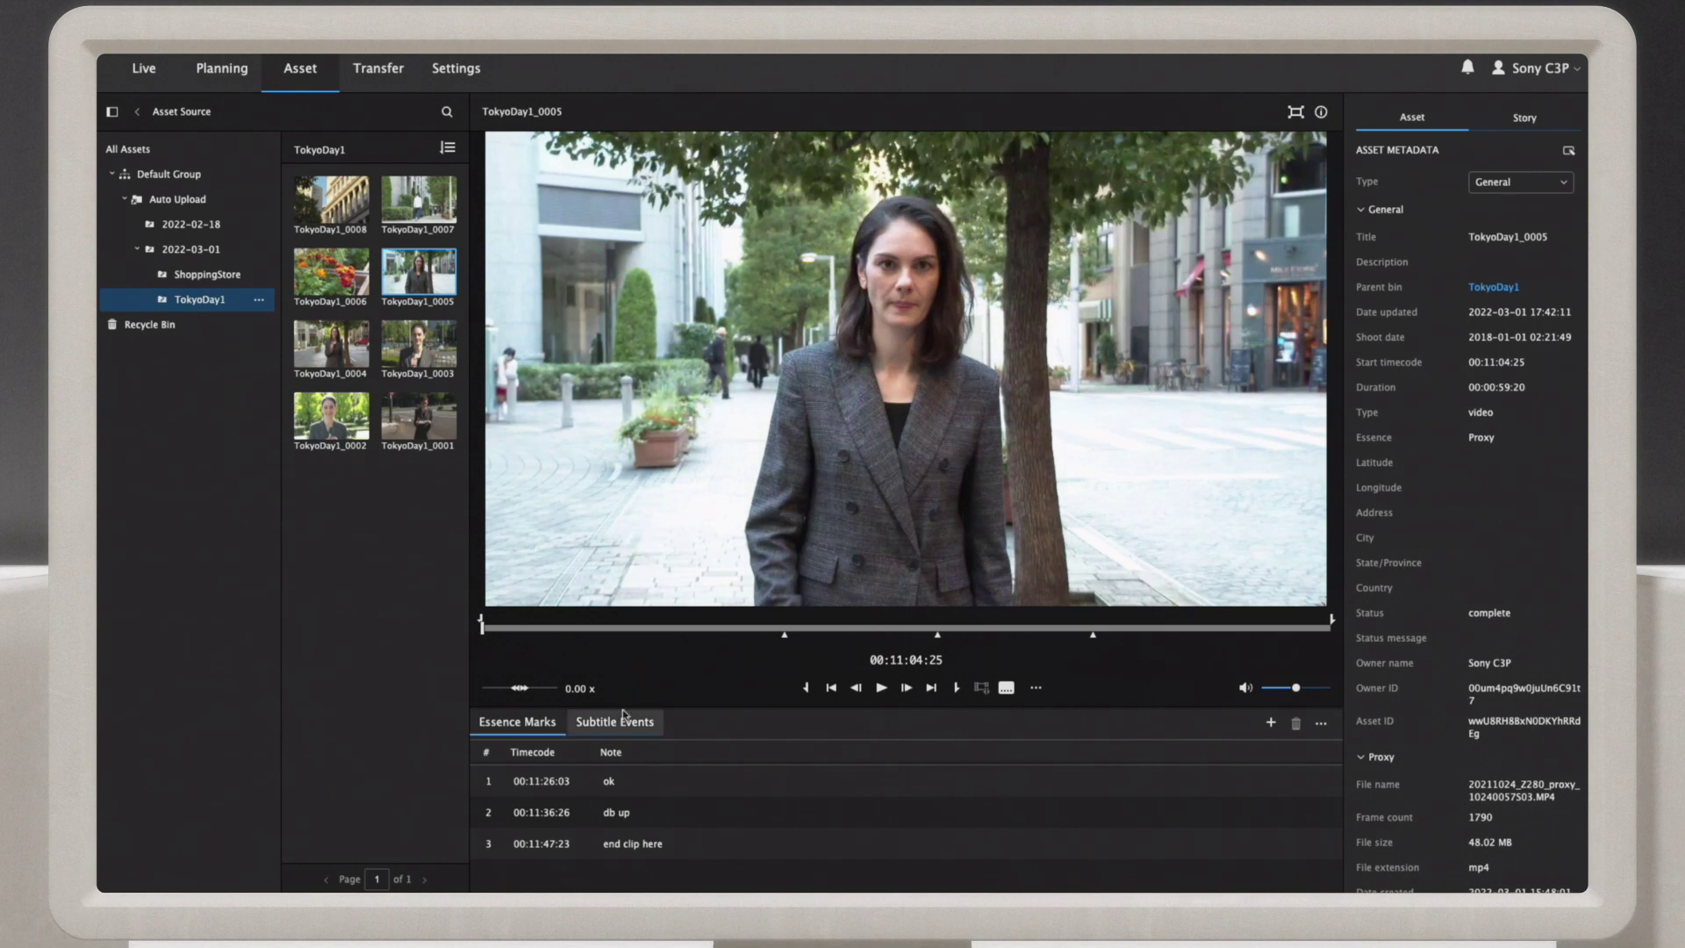
- Show TokyoDay1_0005's subtitle events and play from the 'food with their own taste' line
{"action": "left_click", "coordinate": [625, 719]}
{"action": "type", "text": "food"}
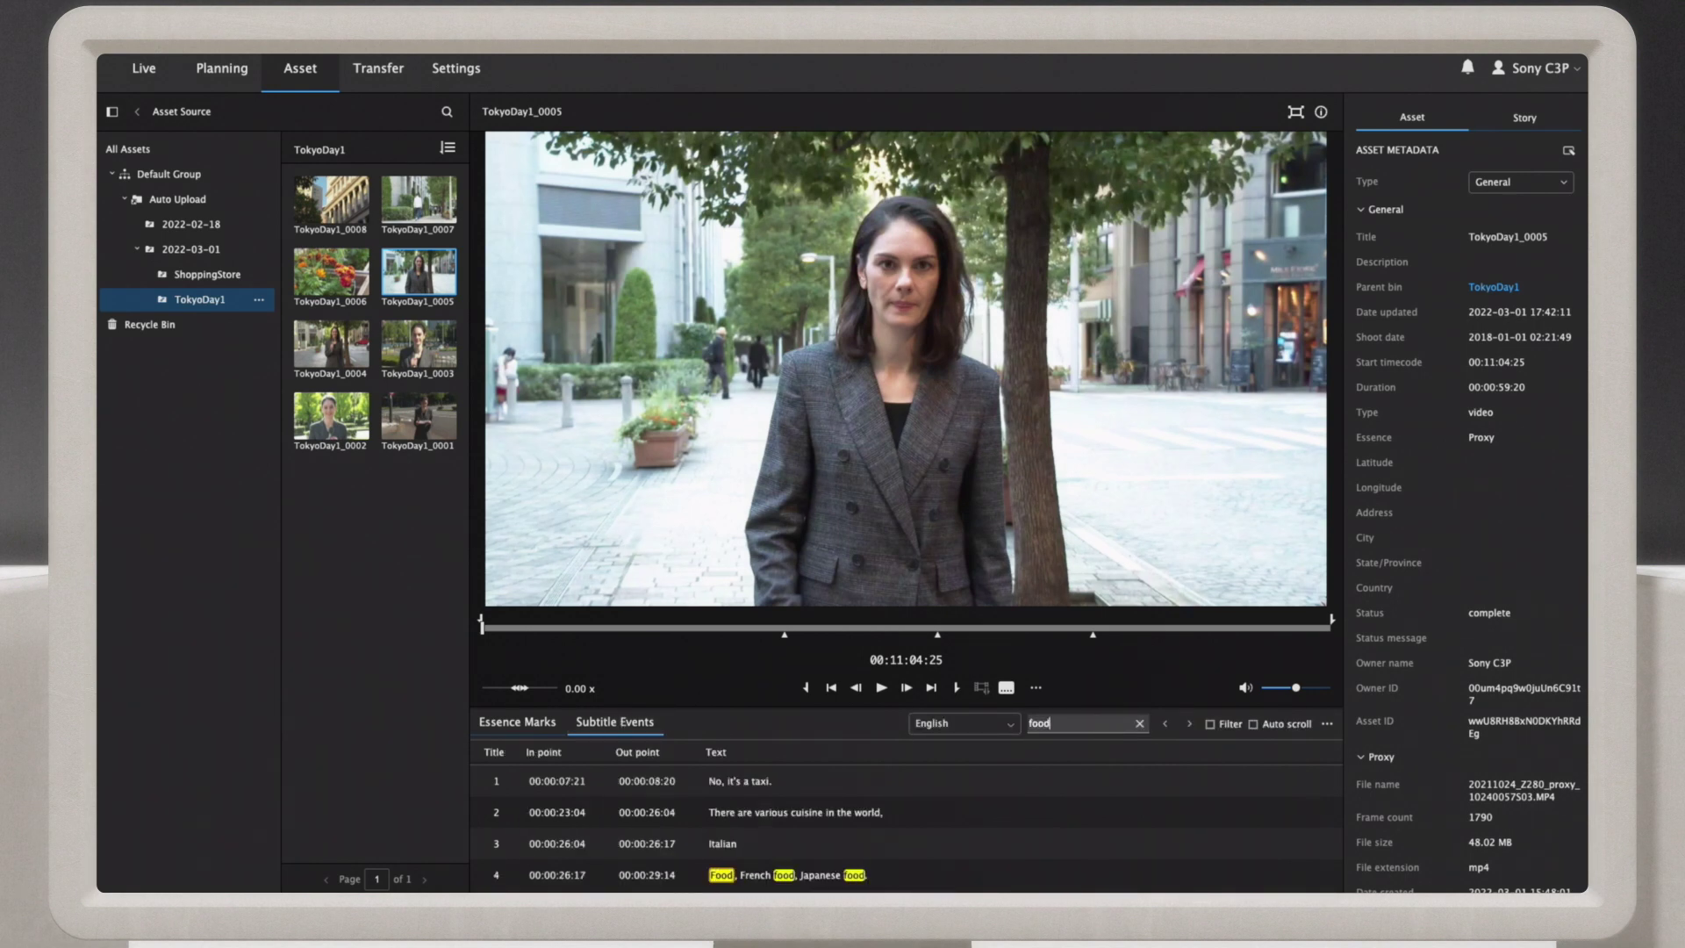
{"action": "scroll", "coordinate": [996, 817], "scroll_direction": "down", "scroll_amount": 3}
{"action": "left_click", "coordinate": [790, 798]}
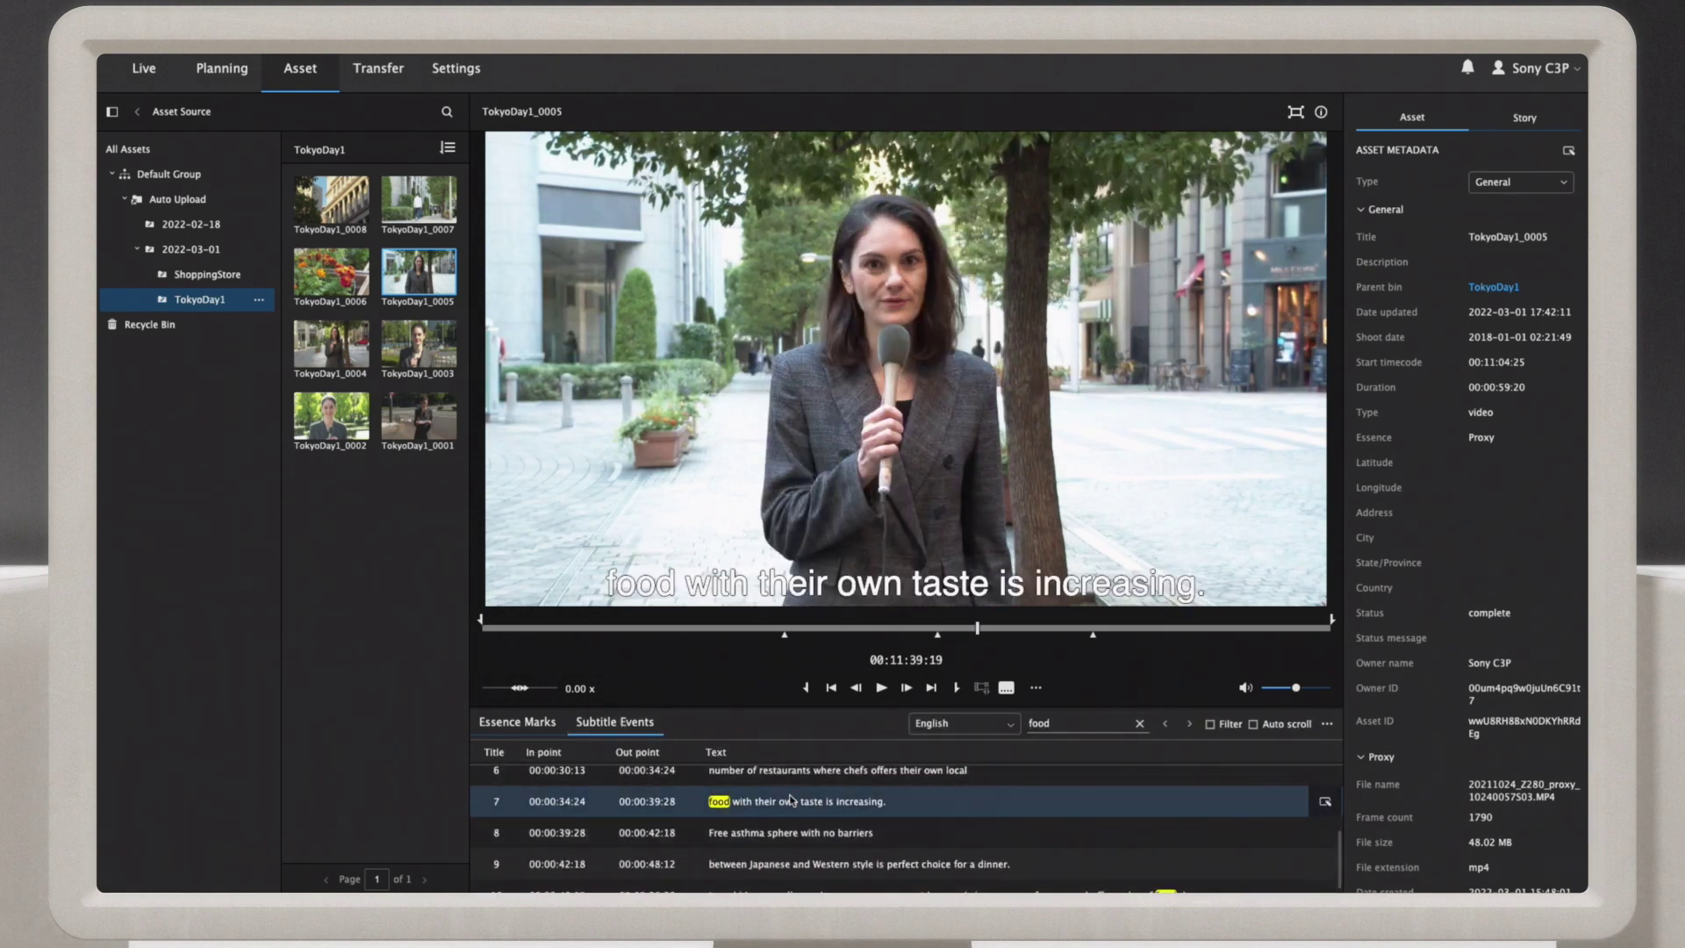
{"action": "left_click", "coordinate": [880, 687]}
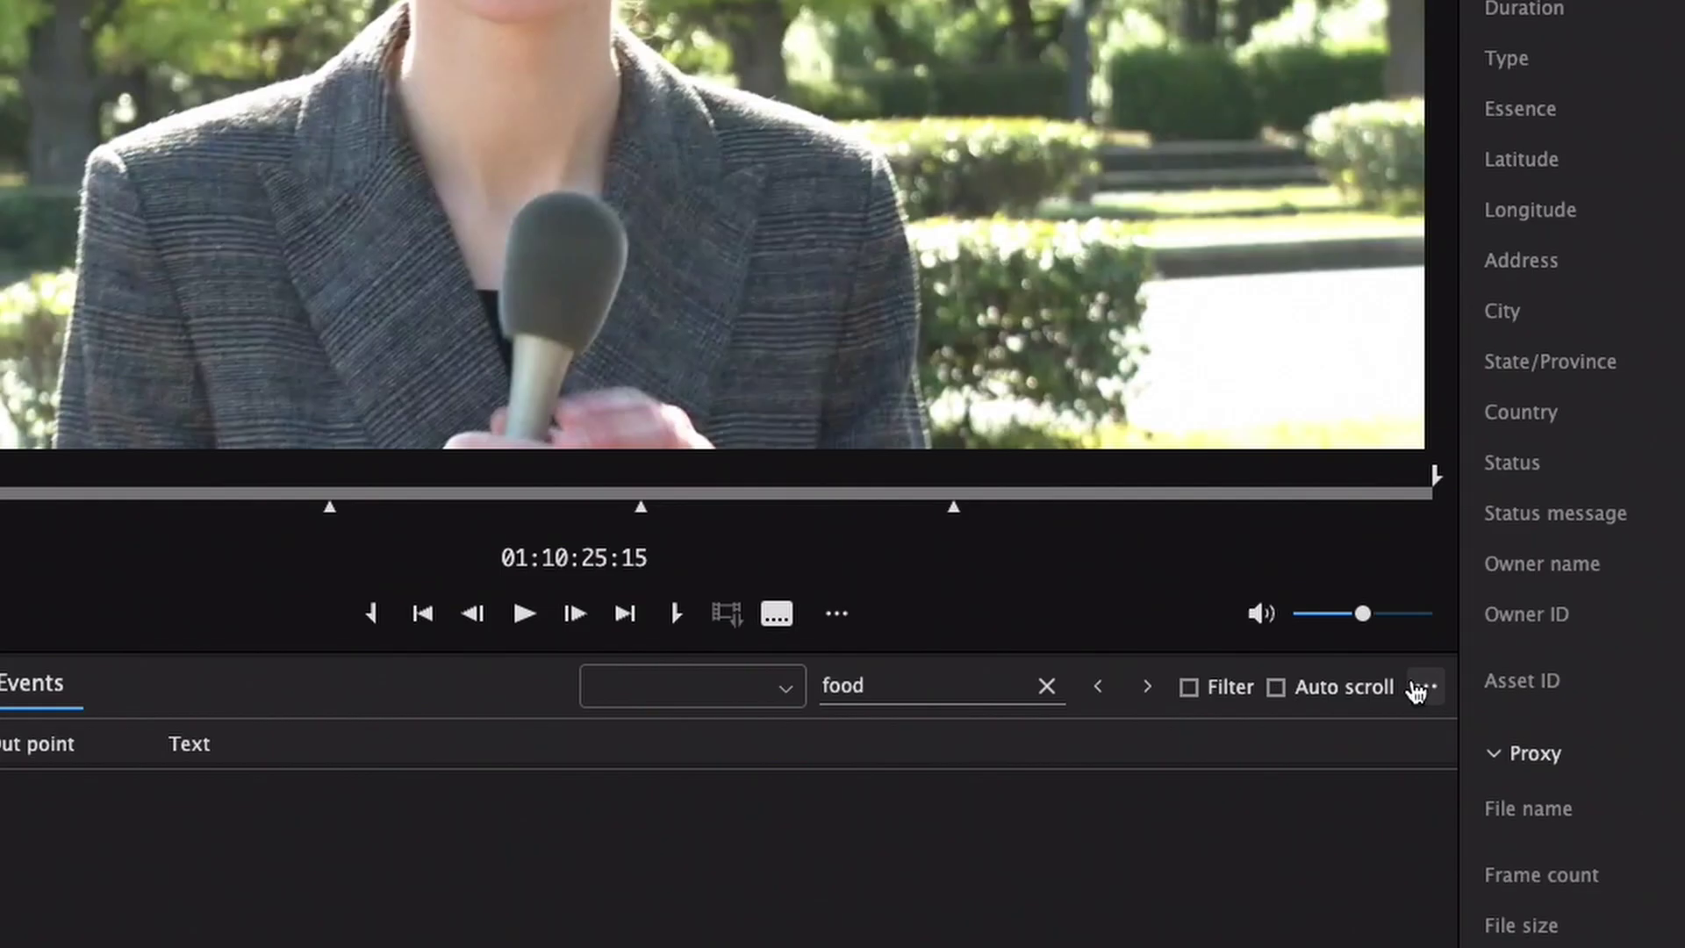
- Run Speech to Text on TokyoDay1_0002 with English as the source language
{"action": "left_click", "coordinate": [1324, 724]}
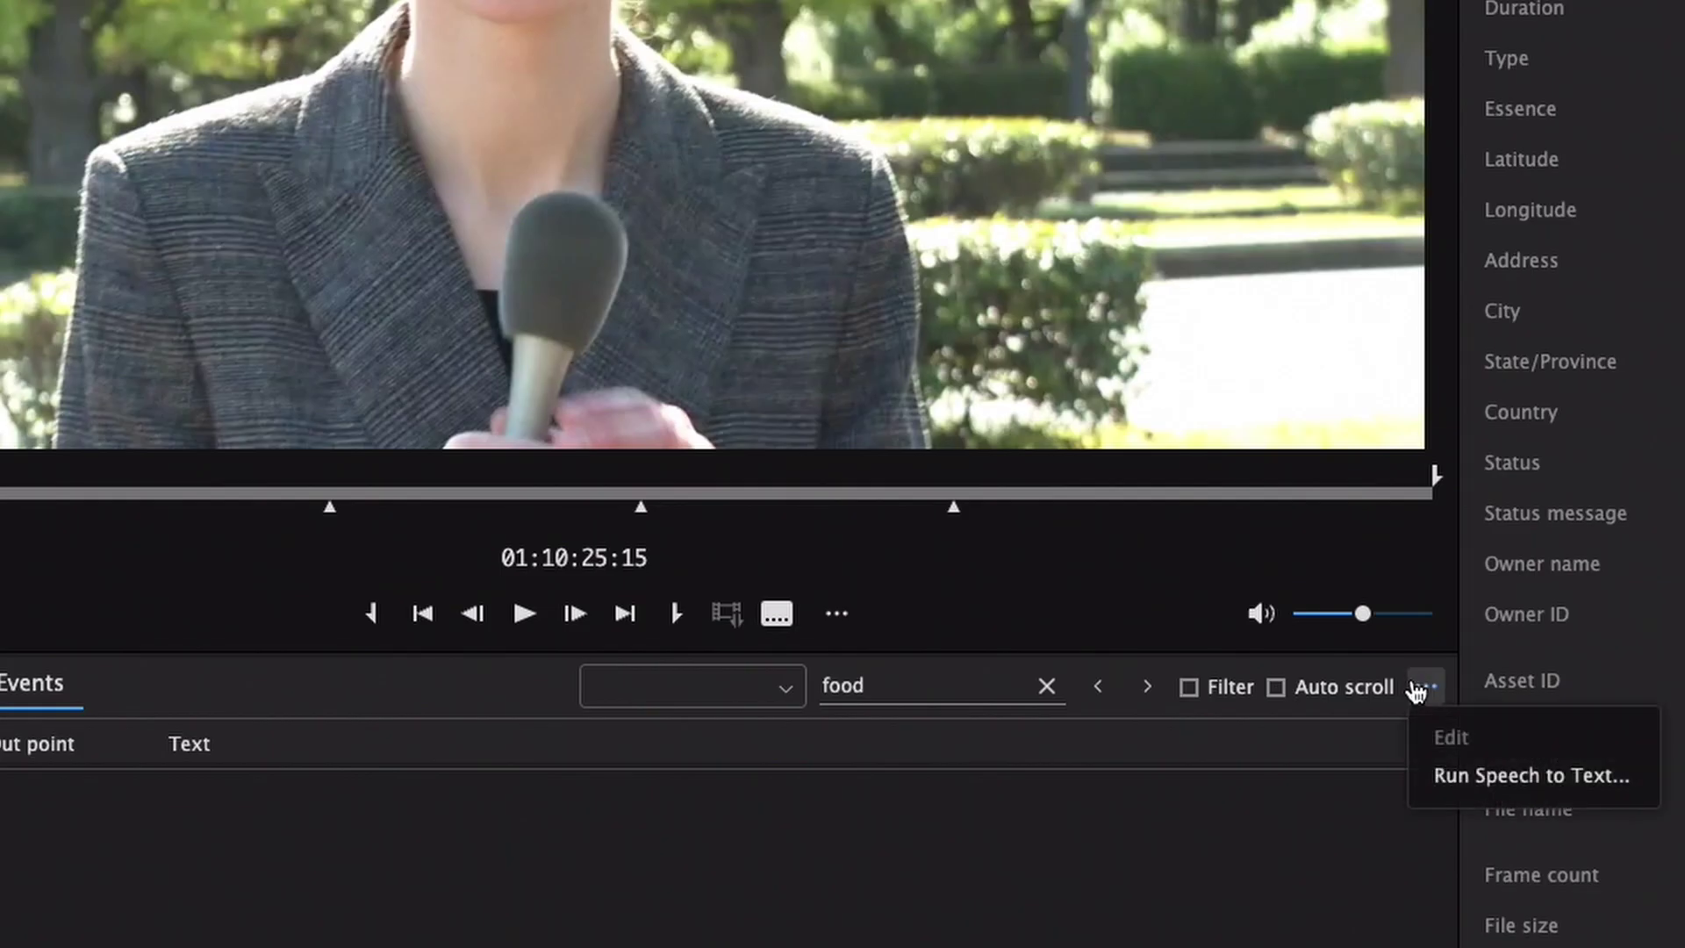
{"action": "left_click", "coordinate": [1497, 777]}
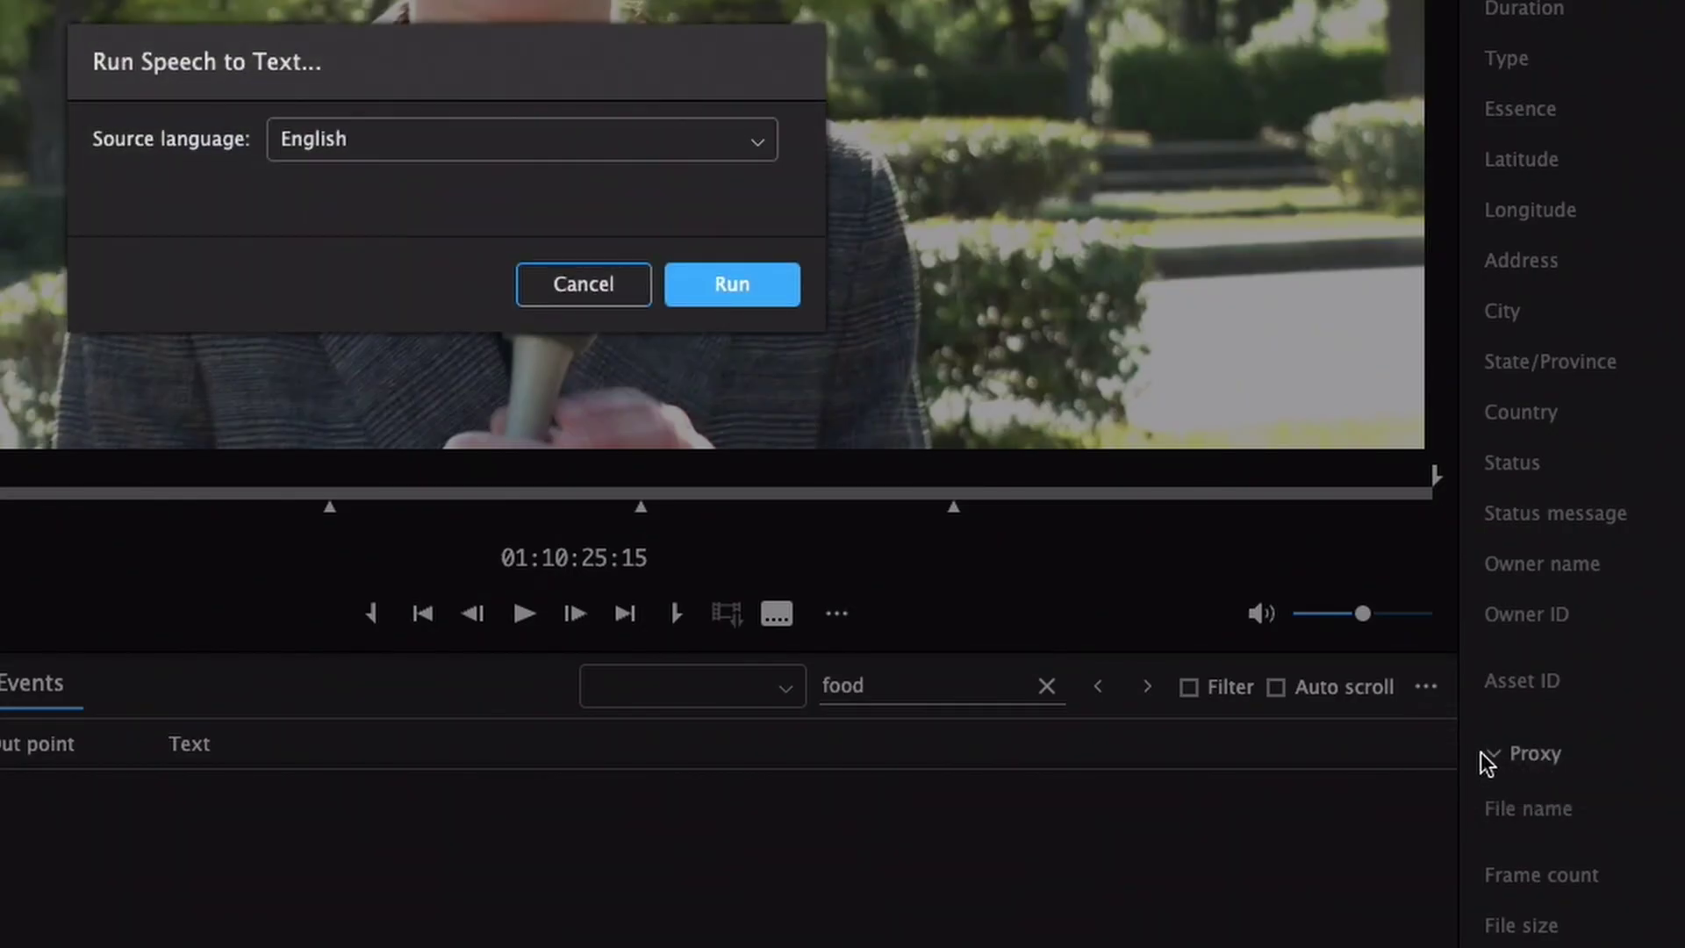
{"action": "left_click", "coordinate": [751, 290]}
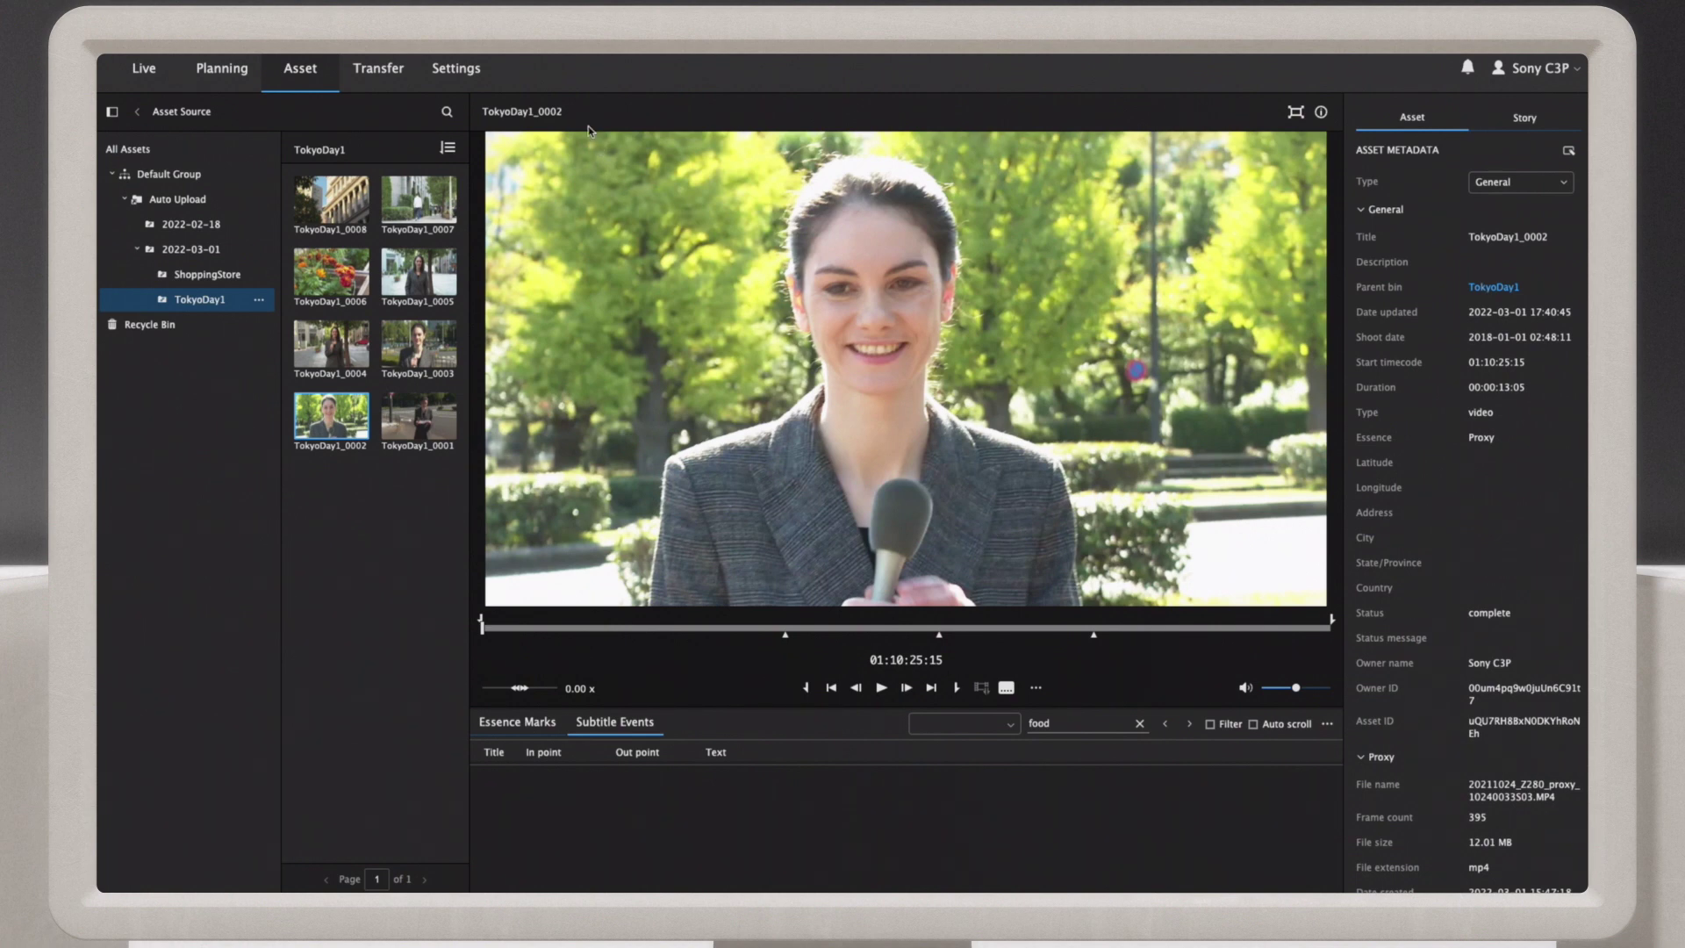
- Turn Speech to Text Auto run ON in the General settings and save
{"action": "left_click", "coordinate": [469, 64]}
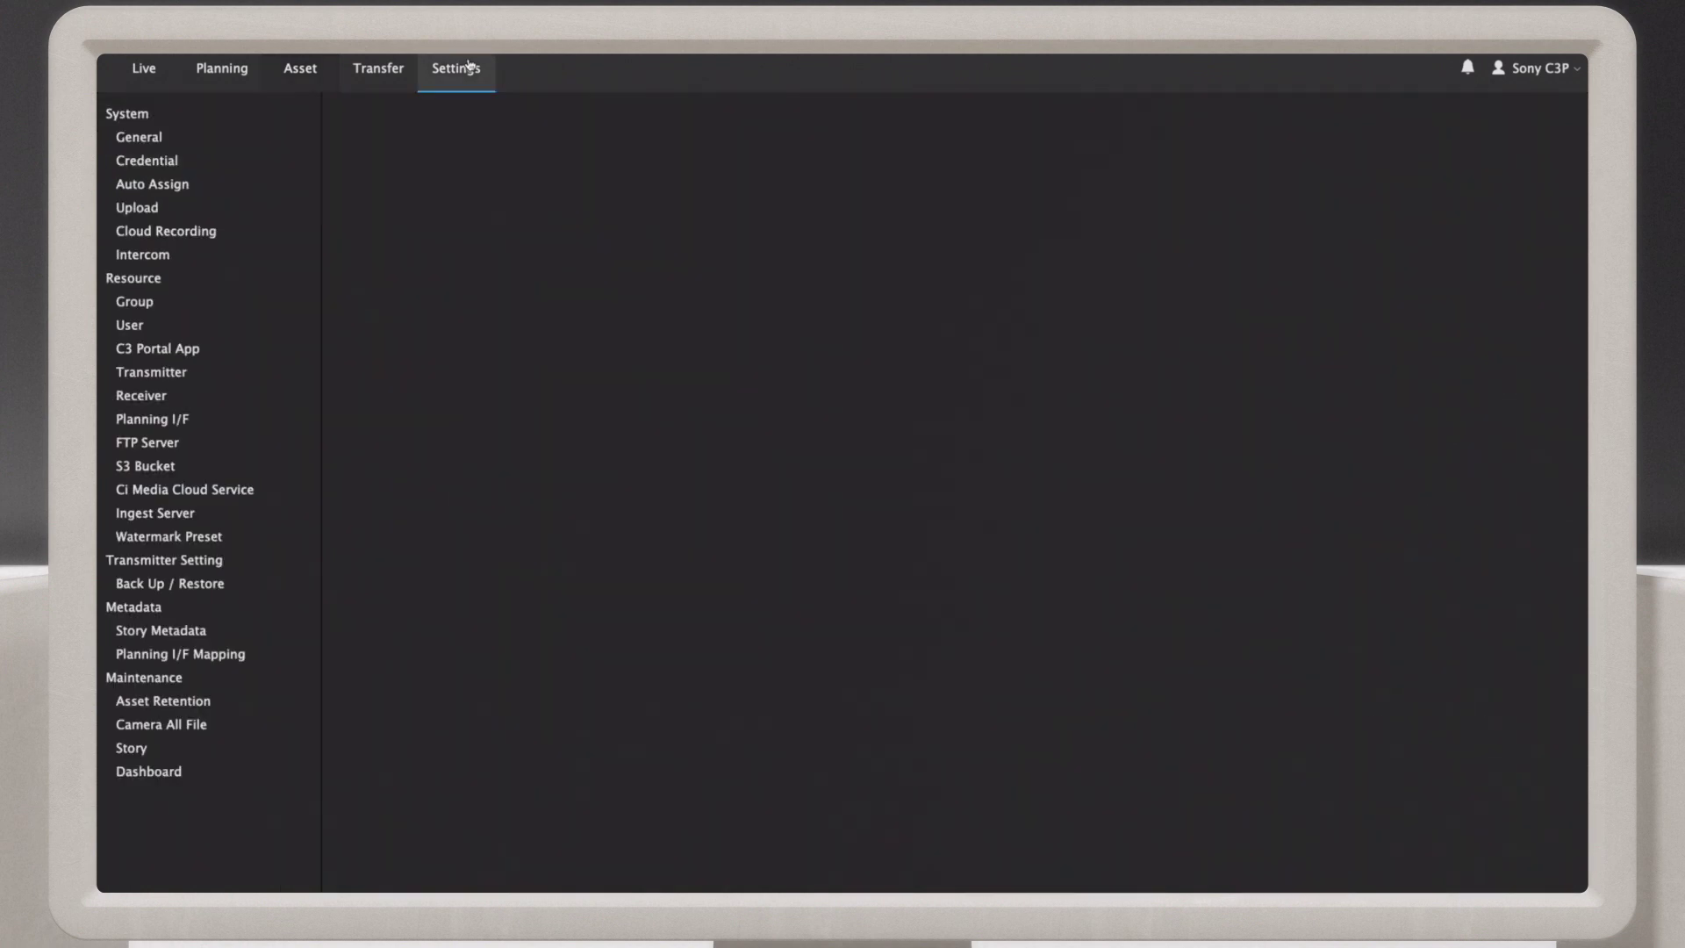
{"action": "left_click", "coordinate": [196, 142]}
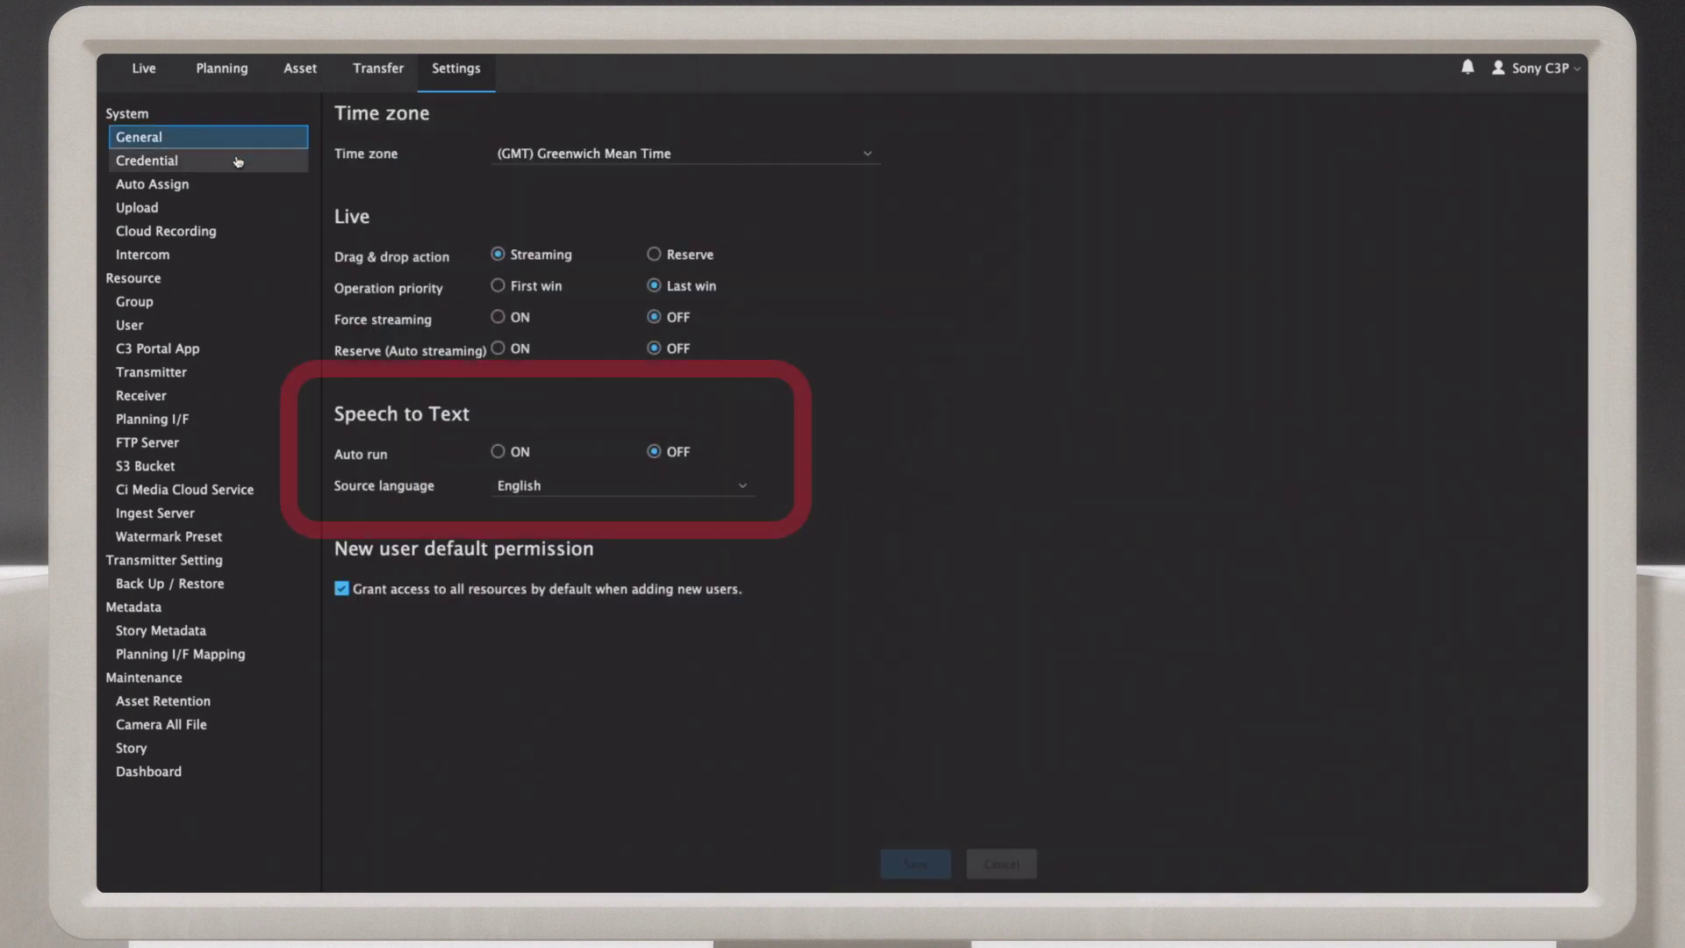
{"action": "left_click", "coordinate": [498, 452]}
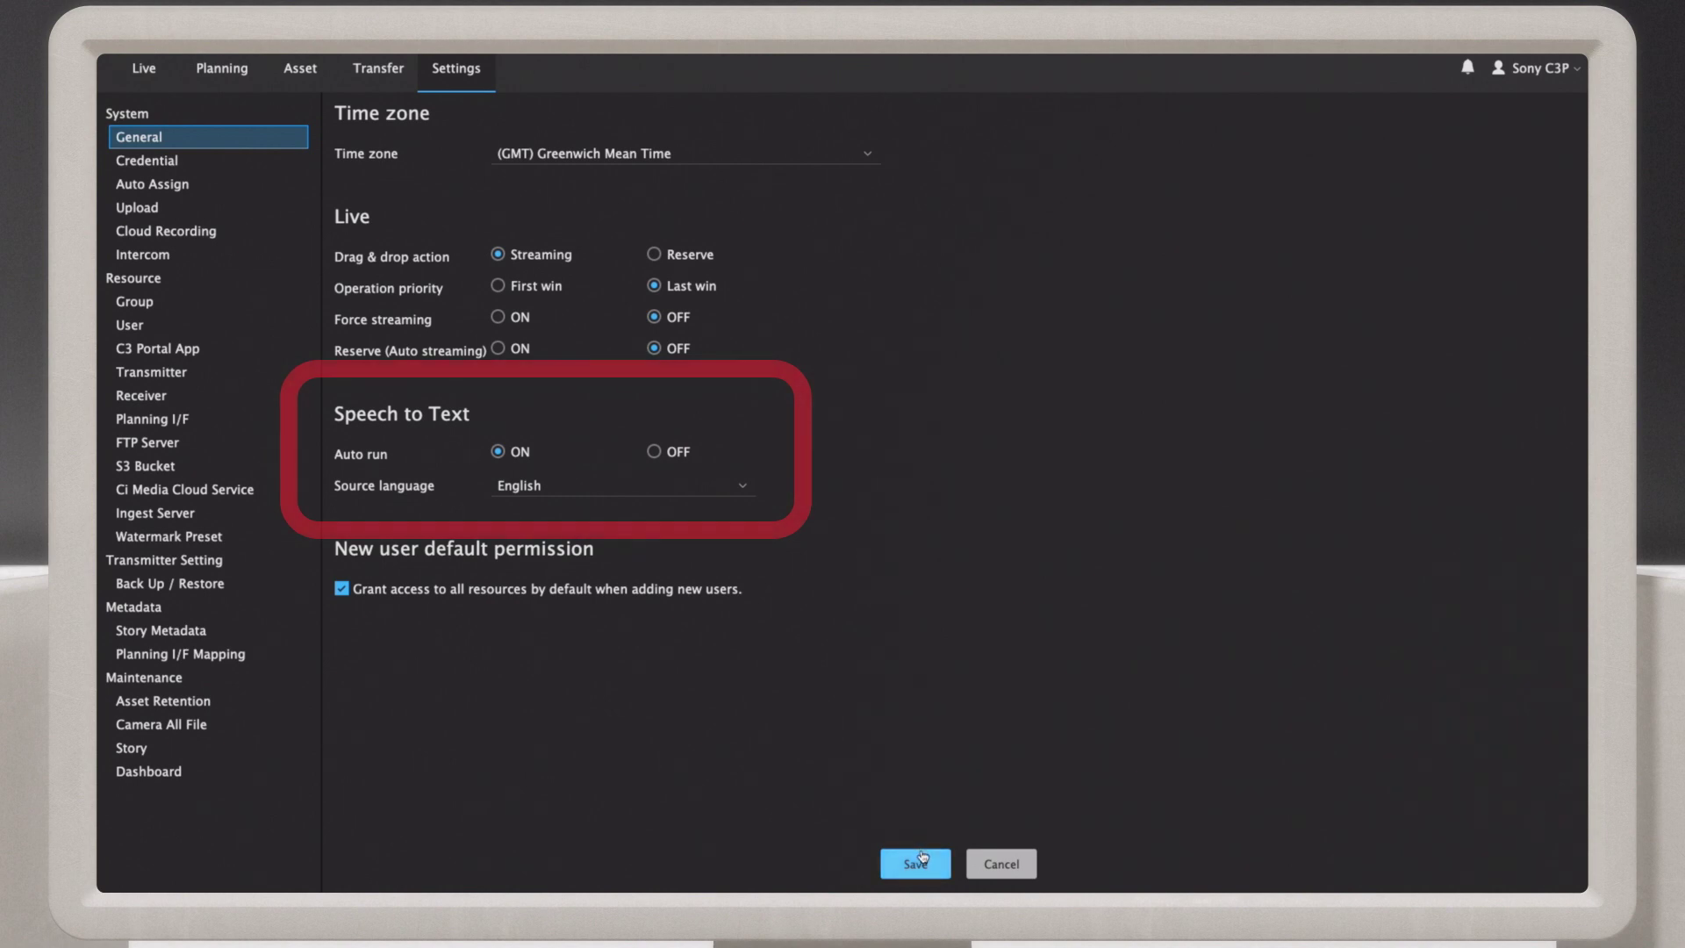
{"action": "left_click", "coordinate": [919, 856]}
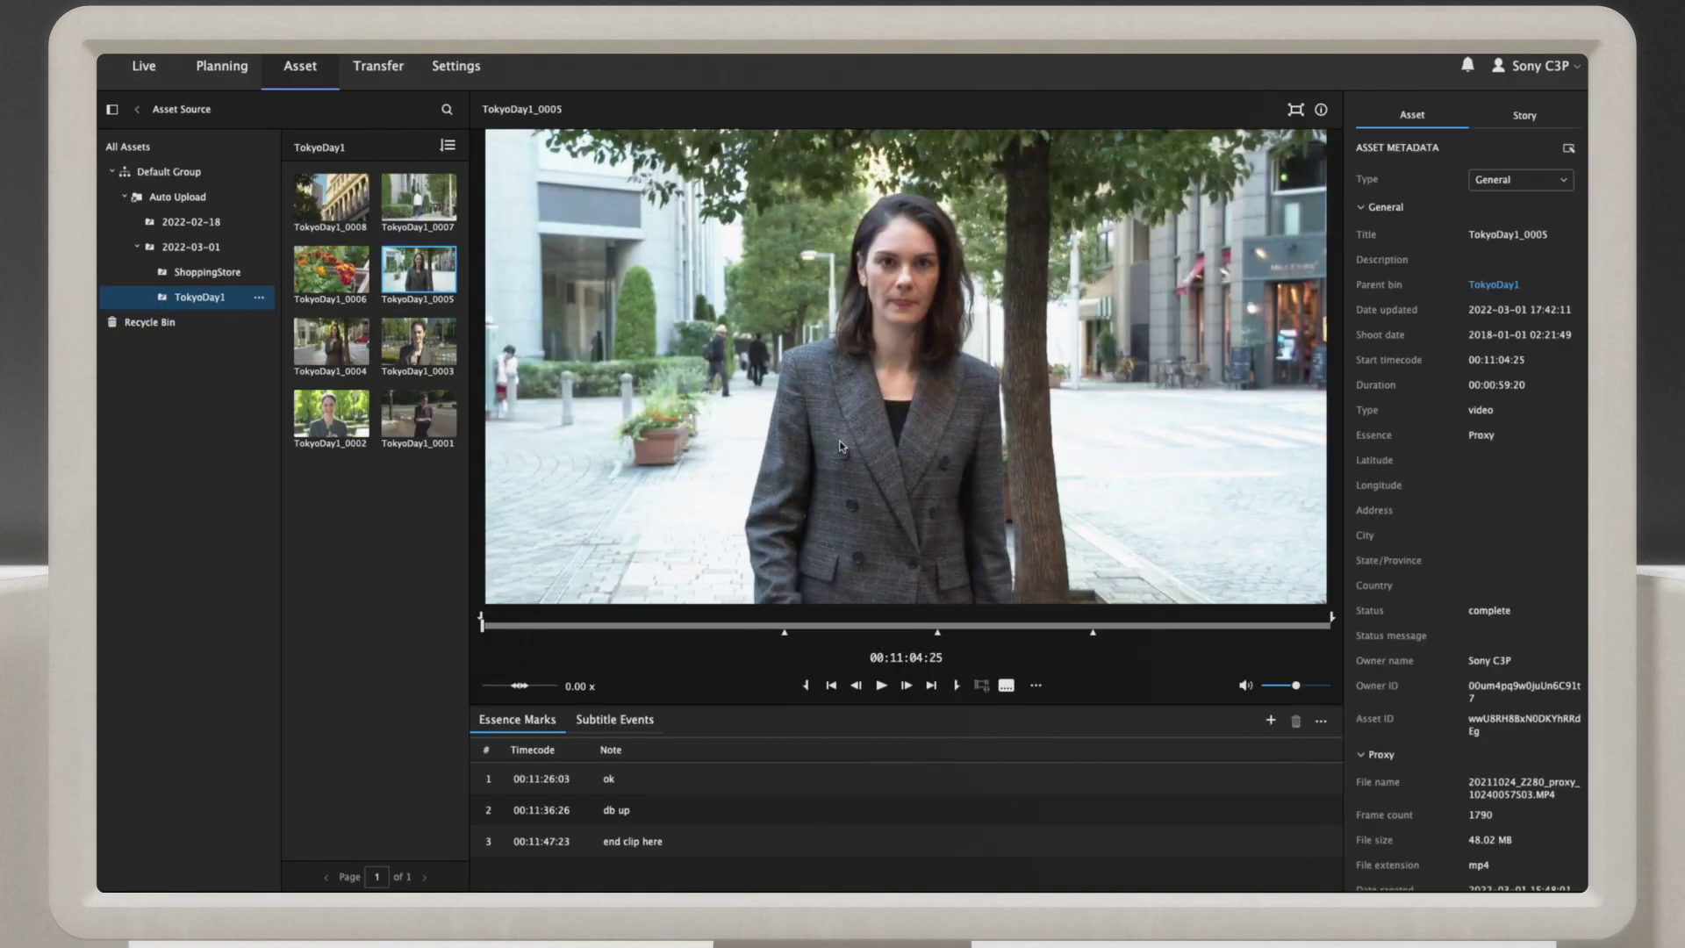
- Search TokyoDay1_0005's subtitles for 'food', then play and pause on 'food with their own taste is increasing.'
{"action": "left_click", "coordinate": [624, 718]}
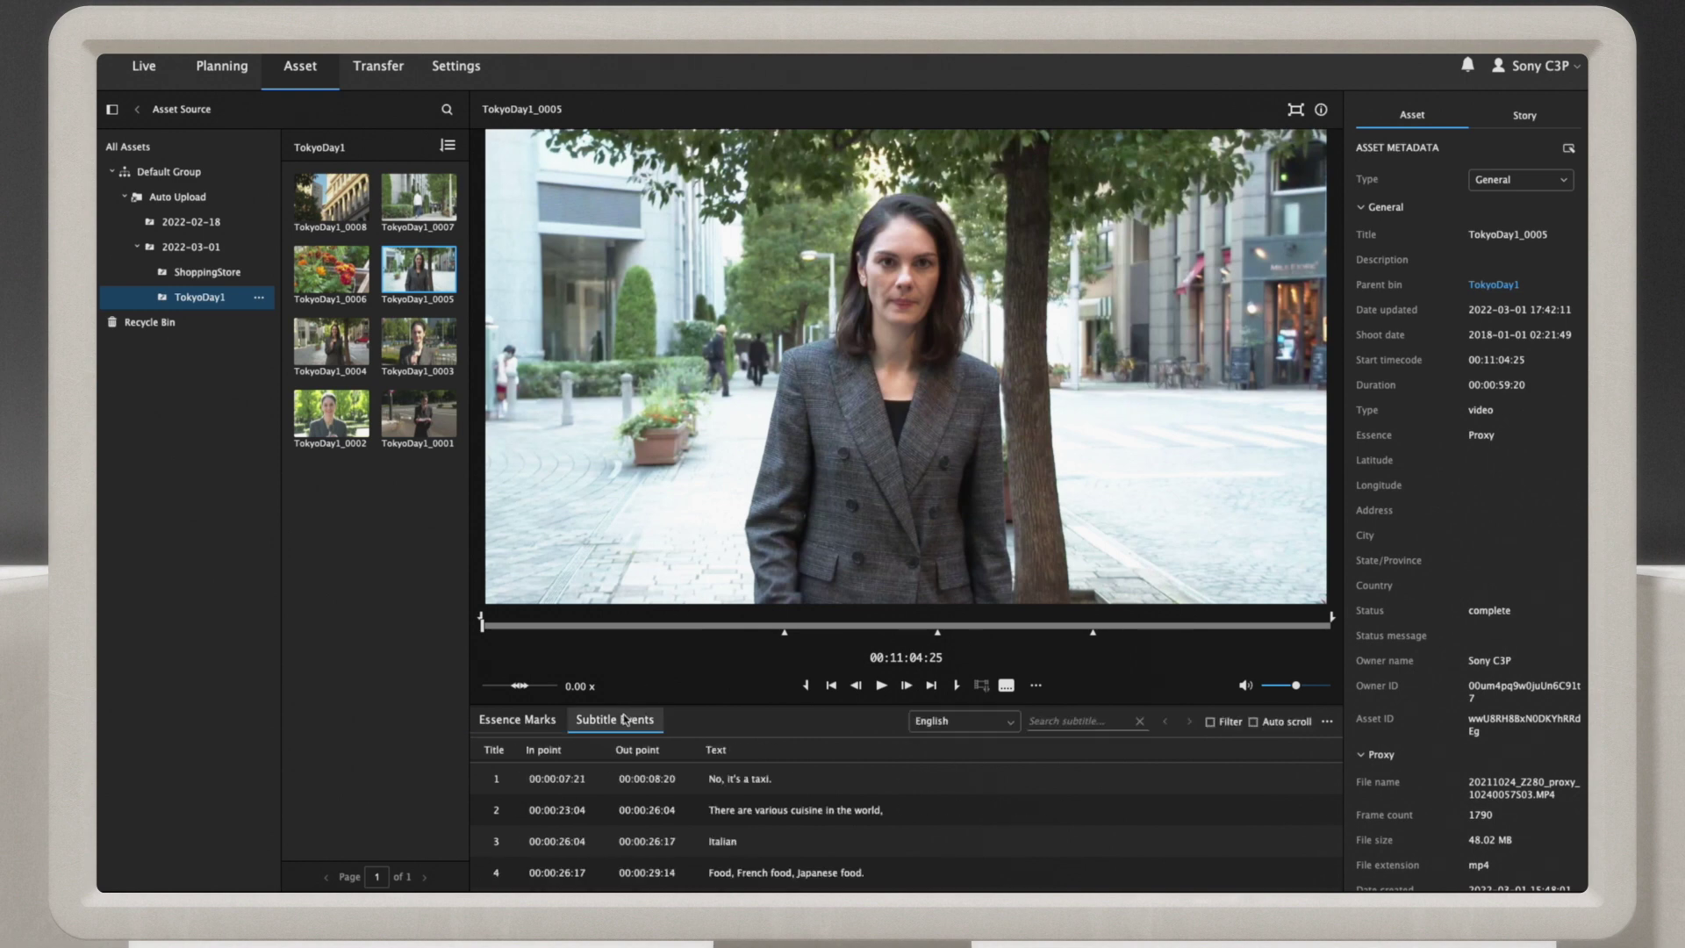
{"action": "left_click", "coordinate": [625, 809]}
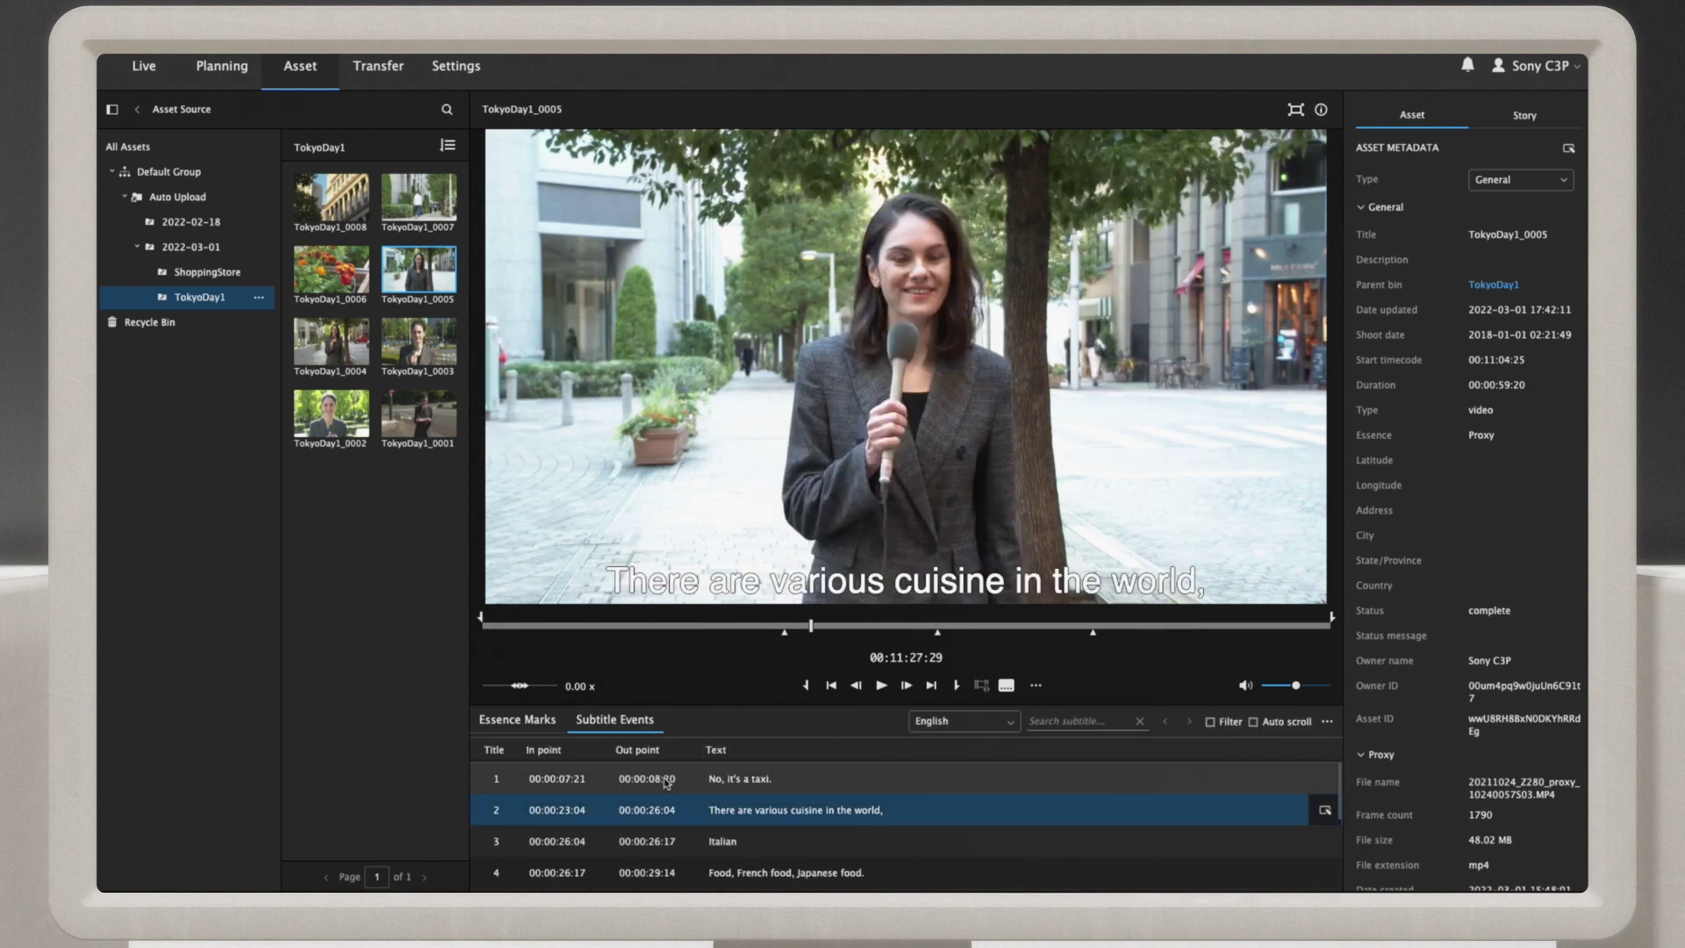
{"action": "left_click", "coordinate": [1059, 721]}
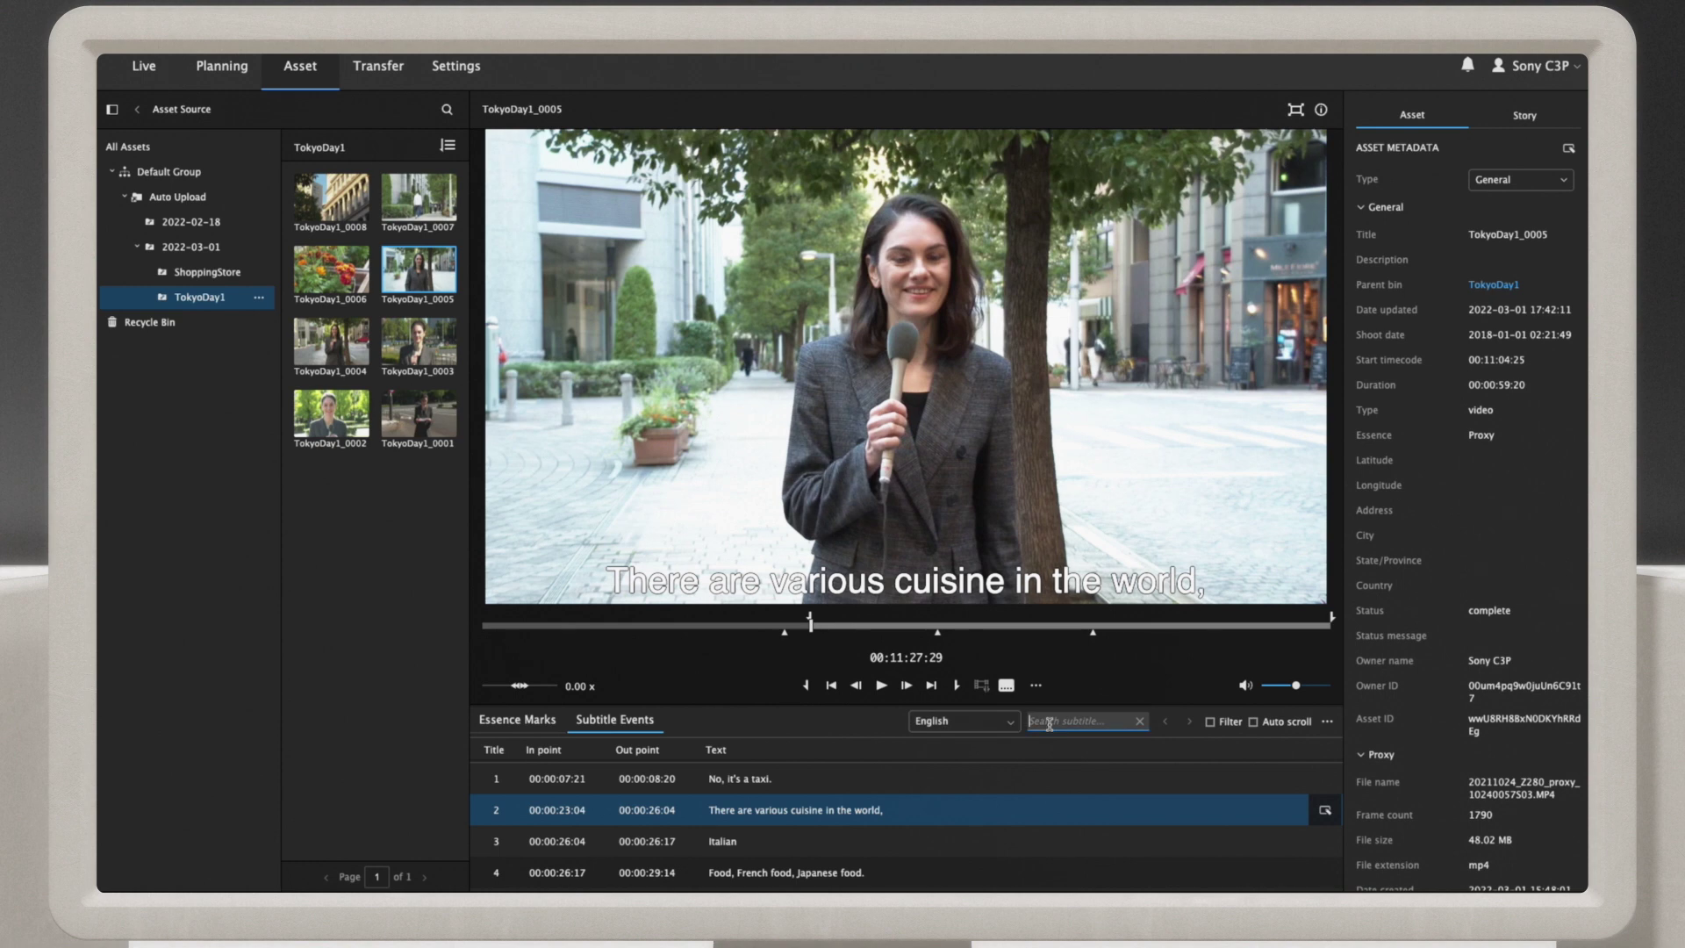
{"action": "type", "text": "food"}
{"action": "mouse_move", "coordinate": [1006, 825]}
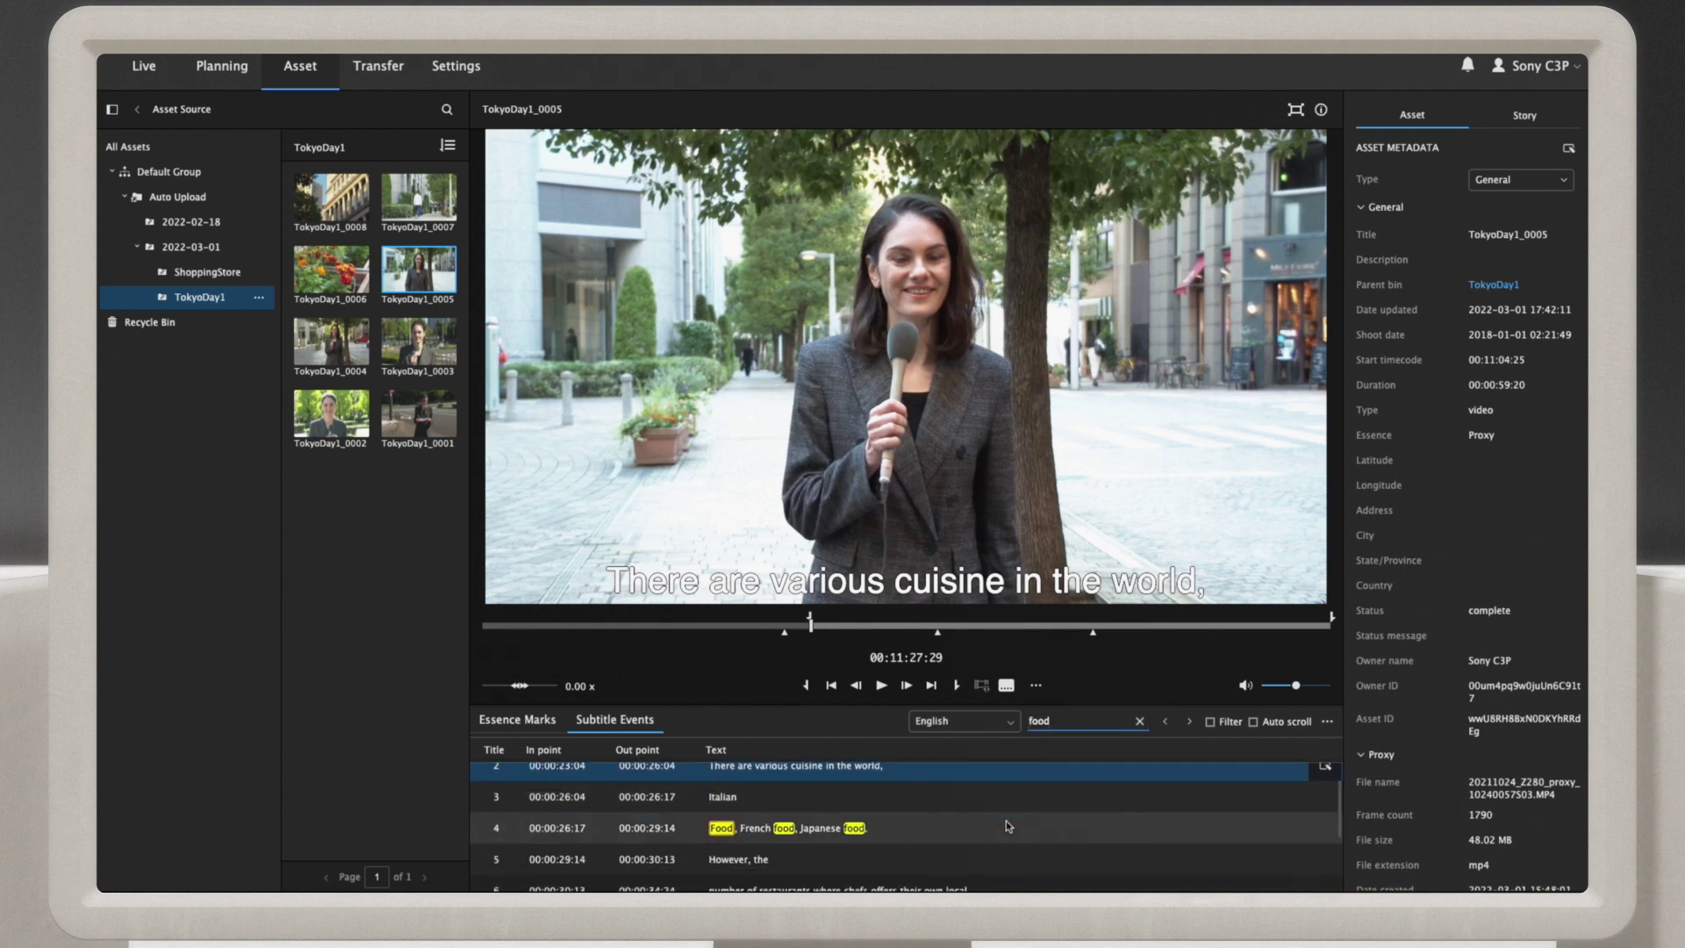
{"action": "scroll", "coordinate": [1007, 819], "scroll_direction": "down", "scroll_amount": 3}
{"action": "left_click", "coordinate": [978, 824]}
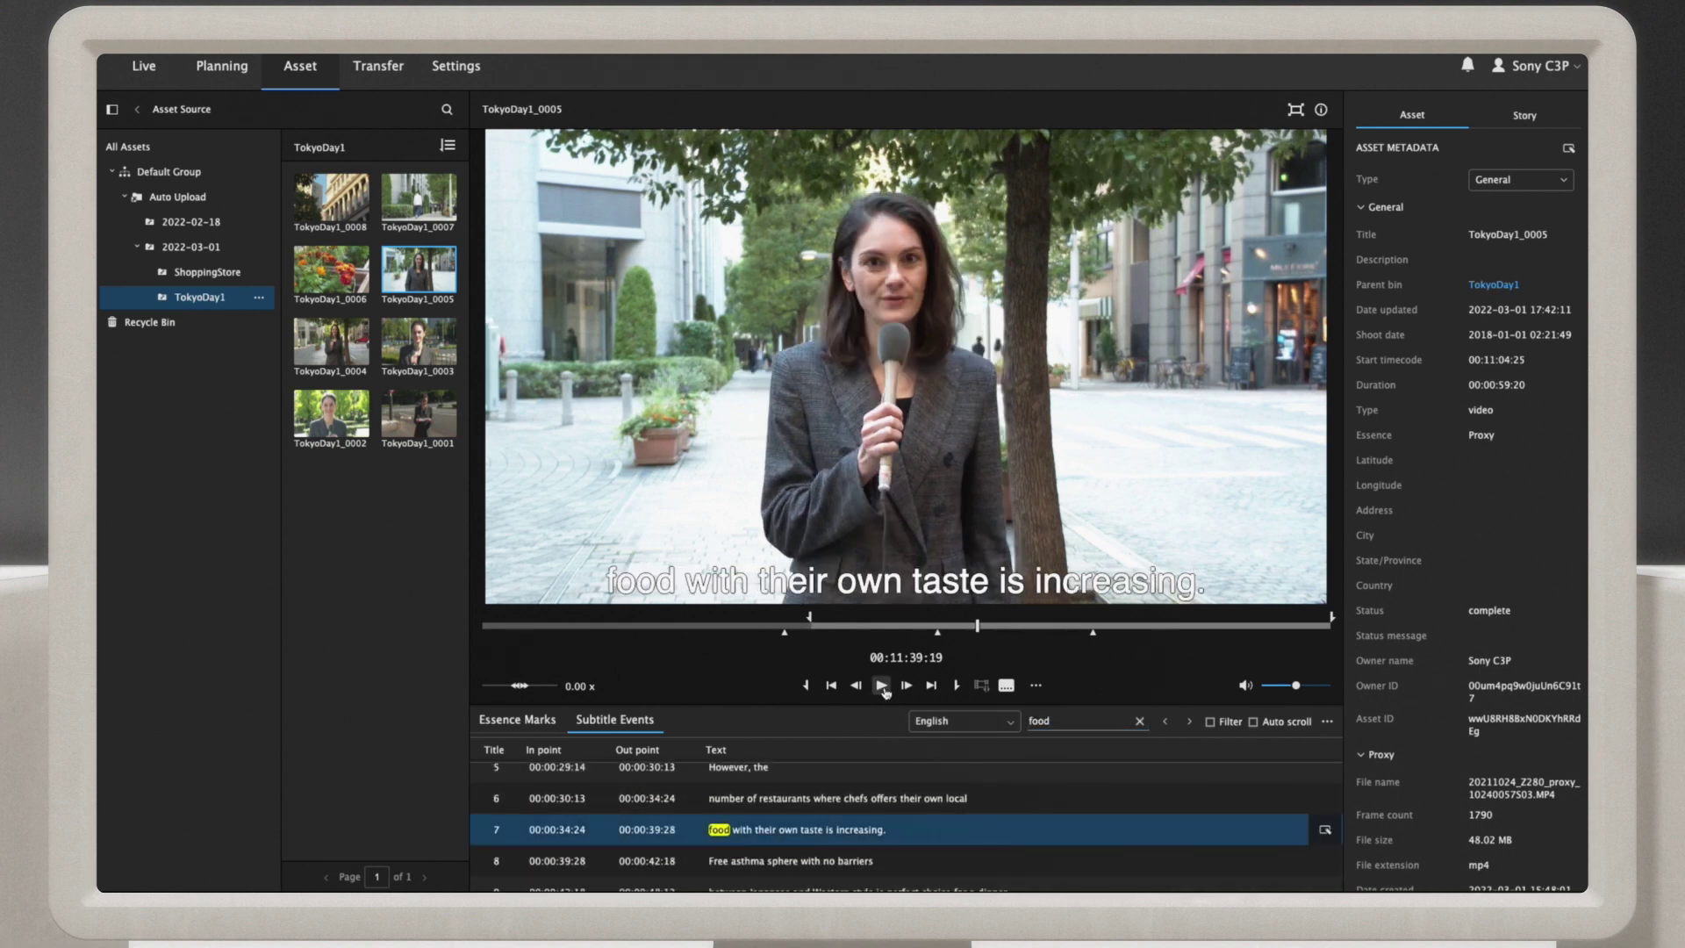
{"action": "left_click", "coordinate": [882, 684]}
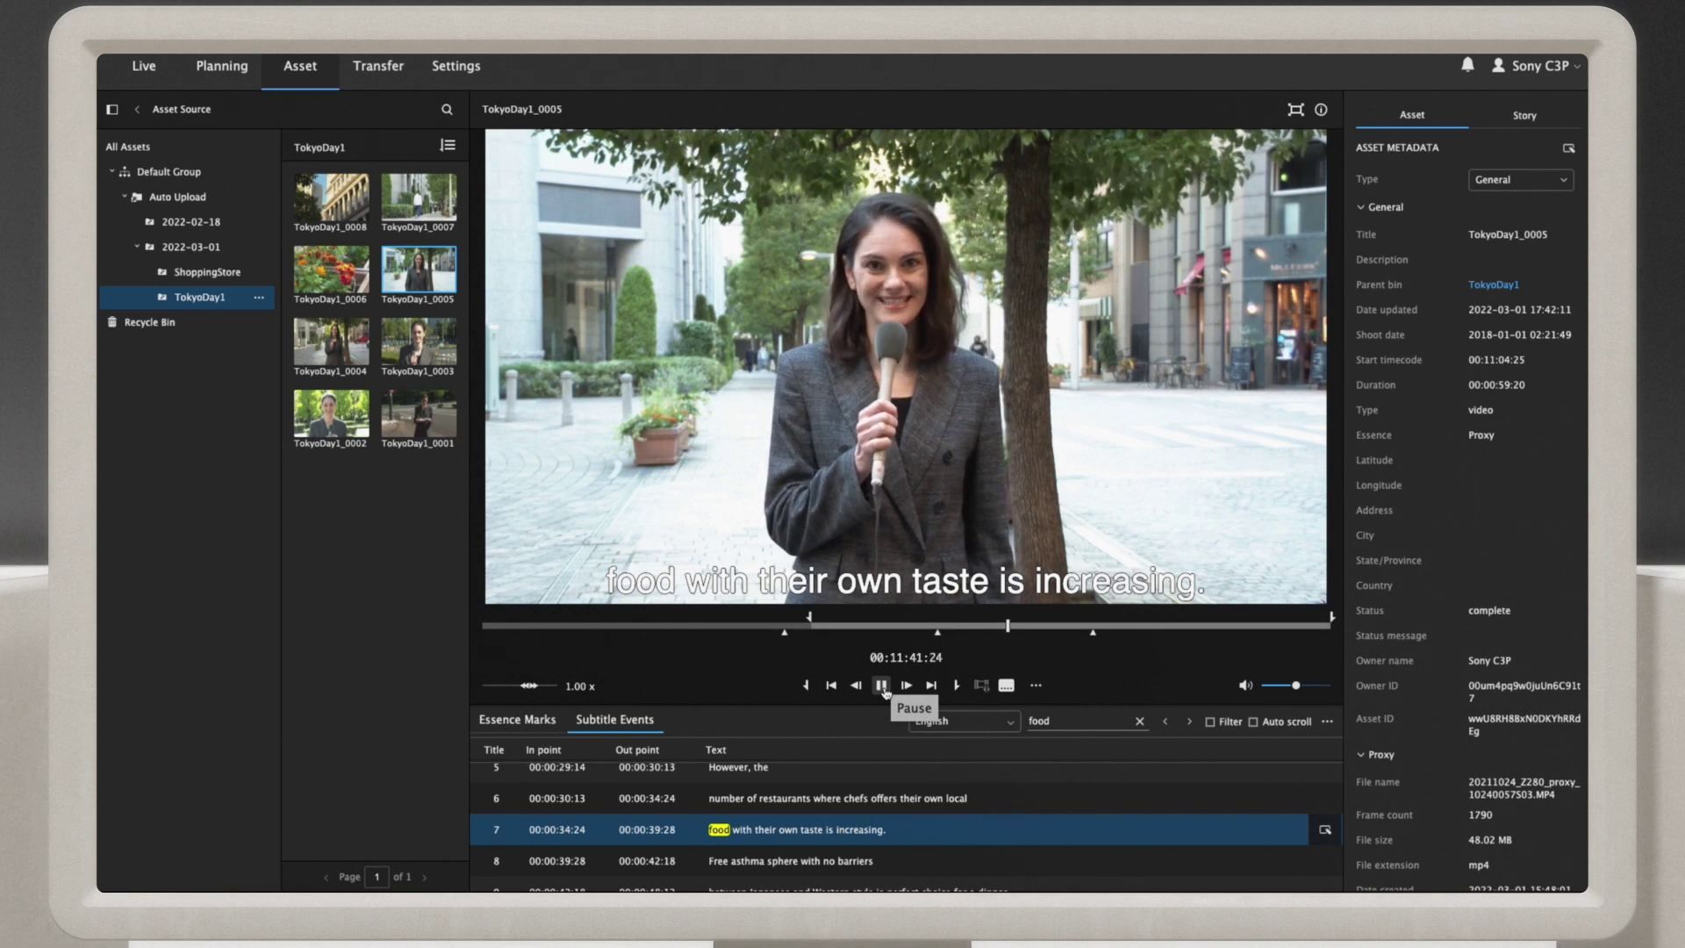
{"action": "left_click", "coordinate": [883, 686]}
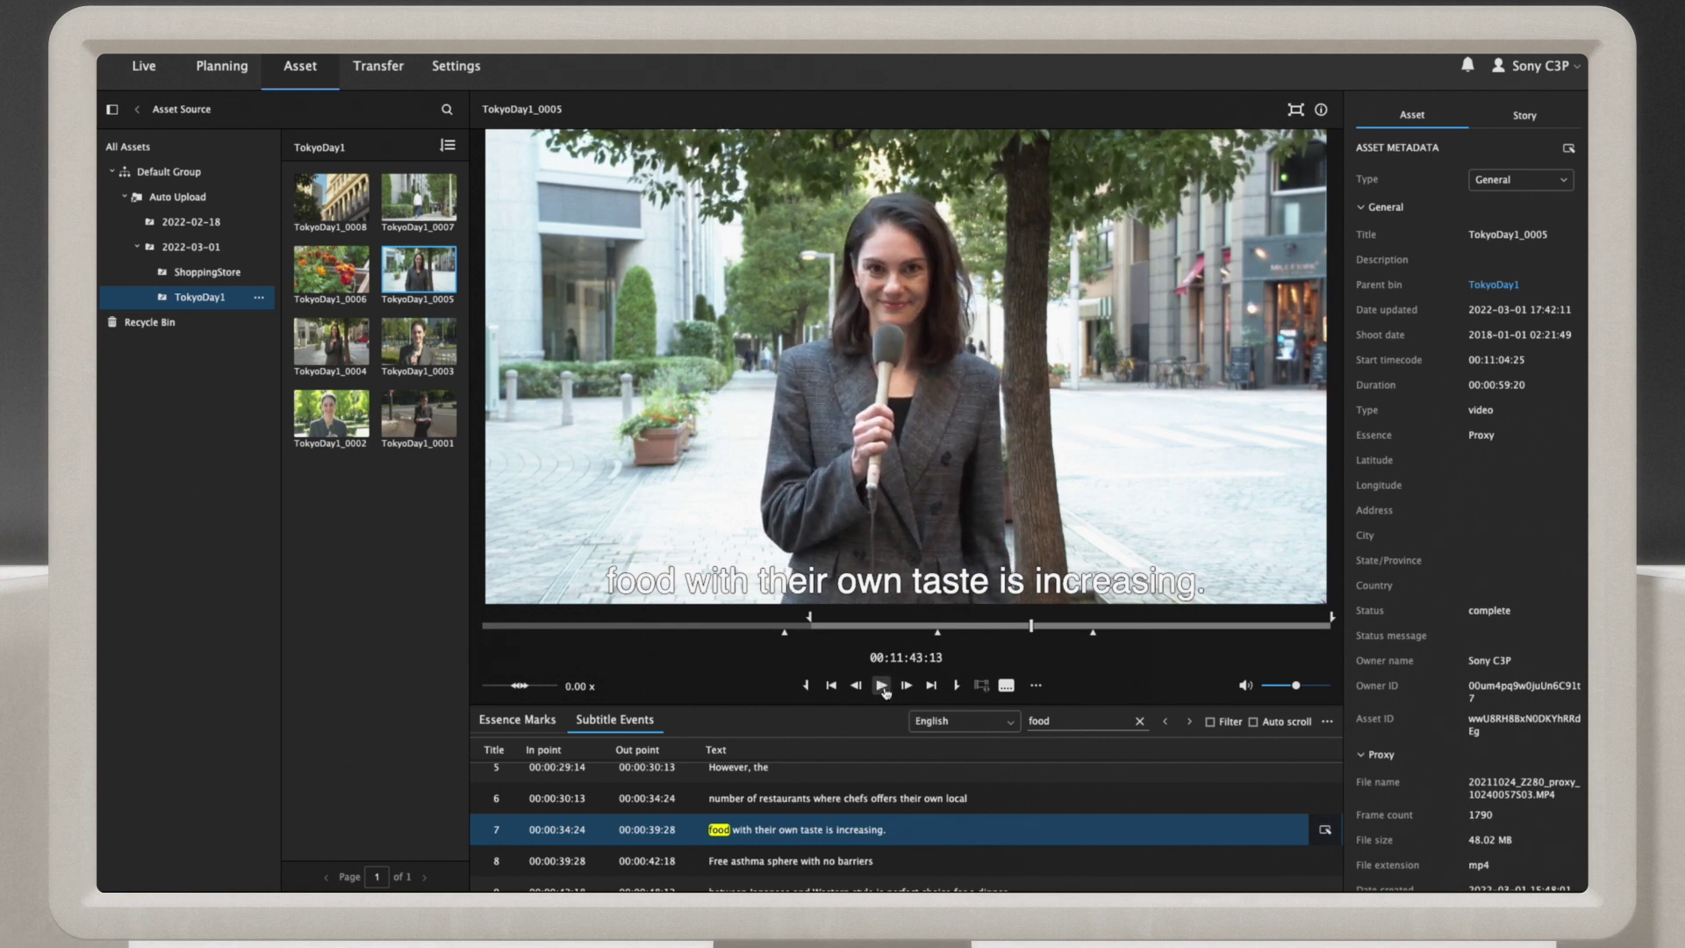
- Build storyboard Day1 from TokyoDay1_0005, with TokyoDay1_0007 first and TokyoDay1_0006 last
{"action": "left_click", "coordinate": [1035, 687]}
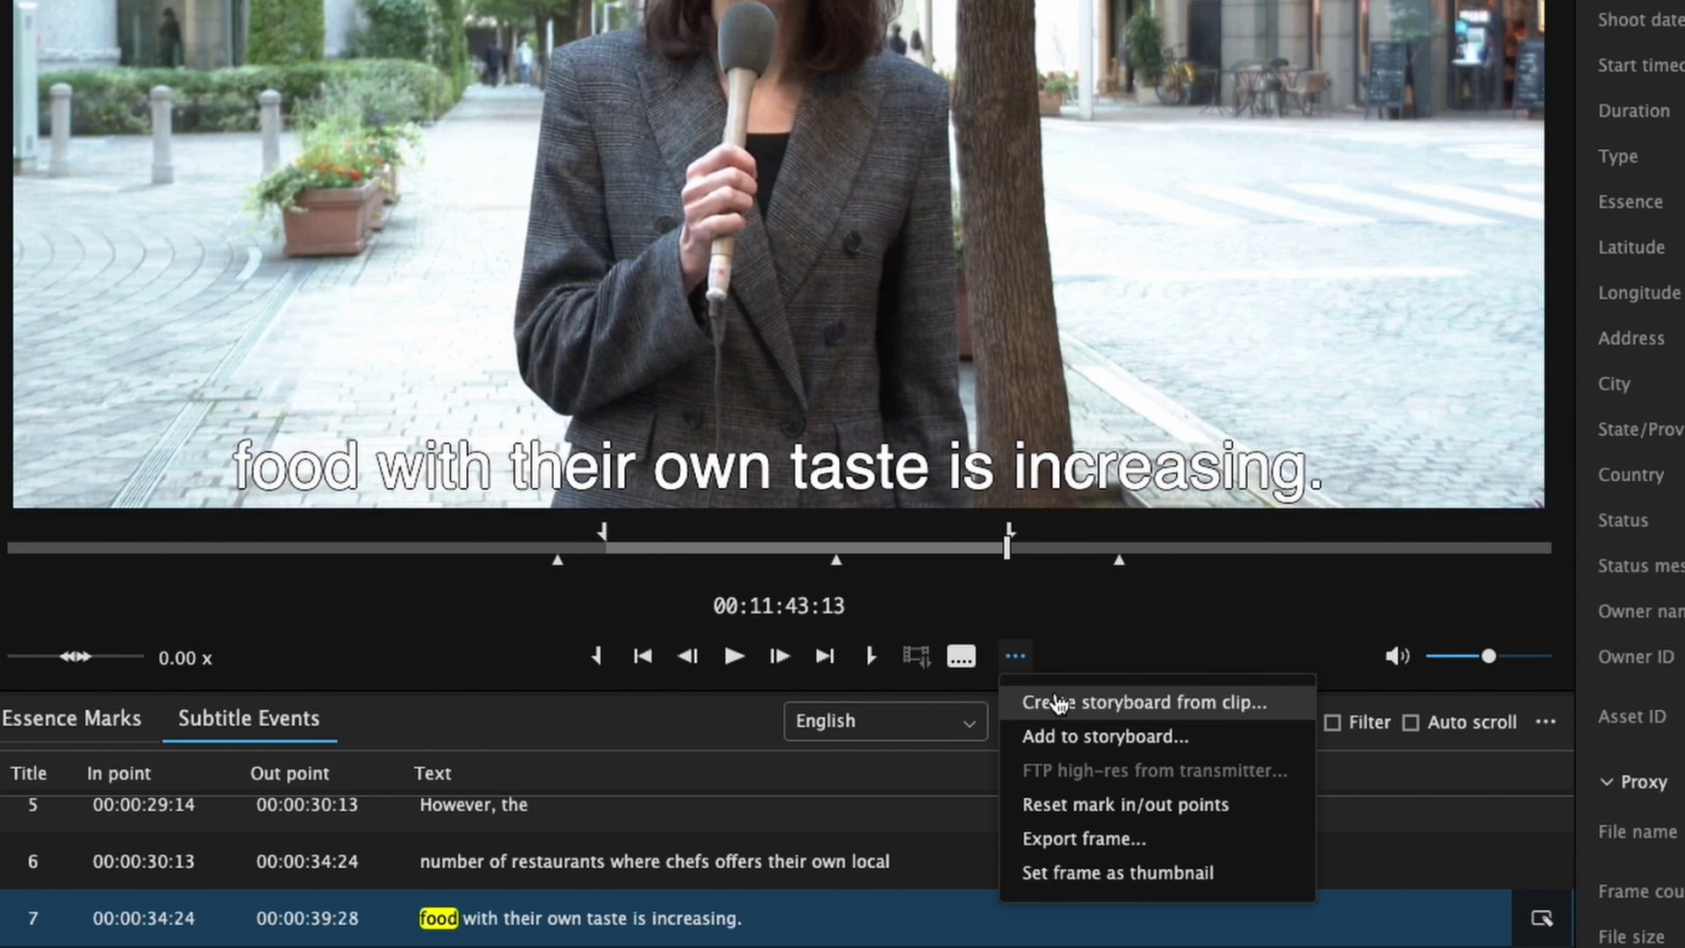
{"action": "left_click", "coordinate": [1058, 704]}
{"action": "type", "text": "Day1"}
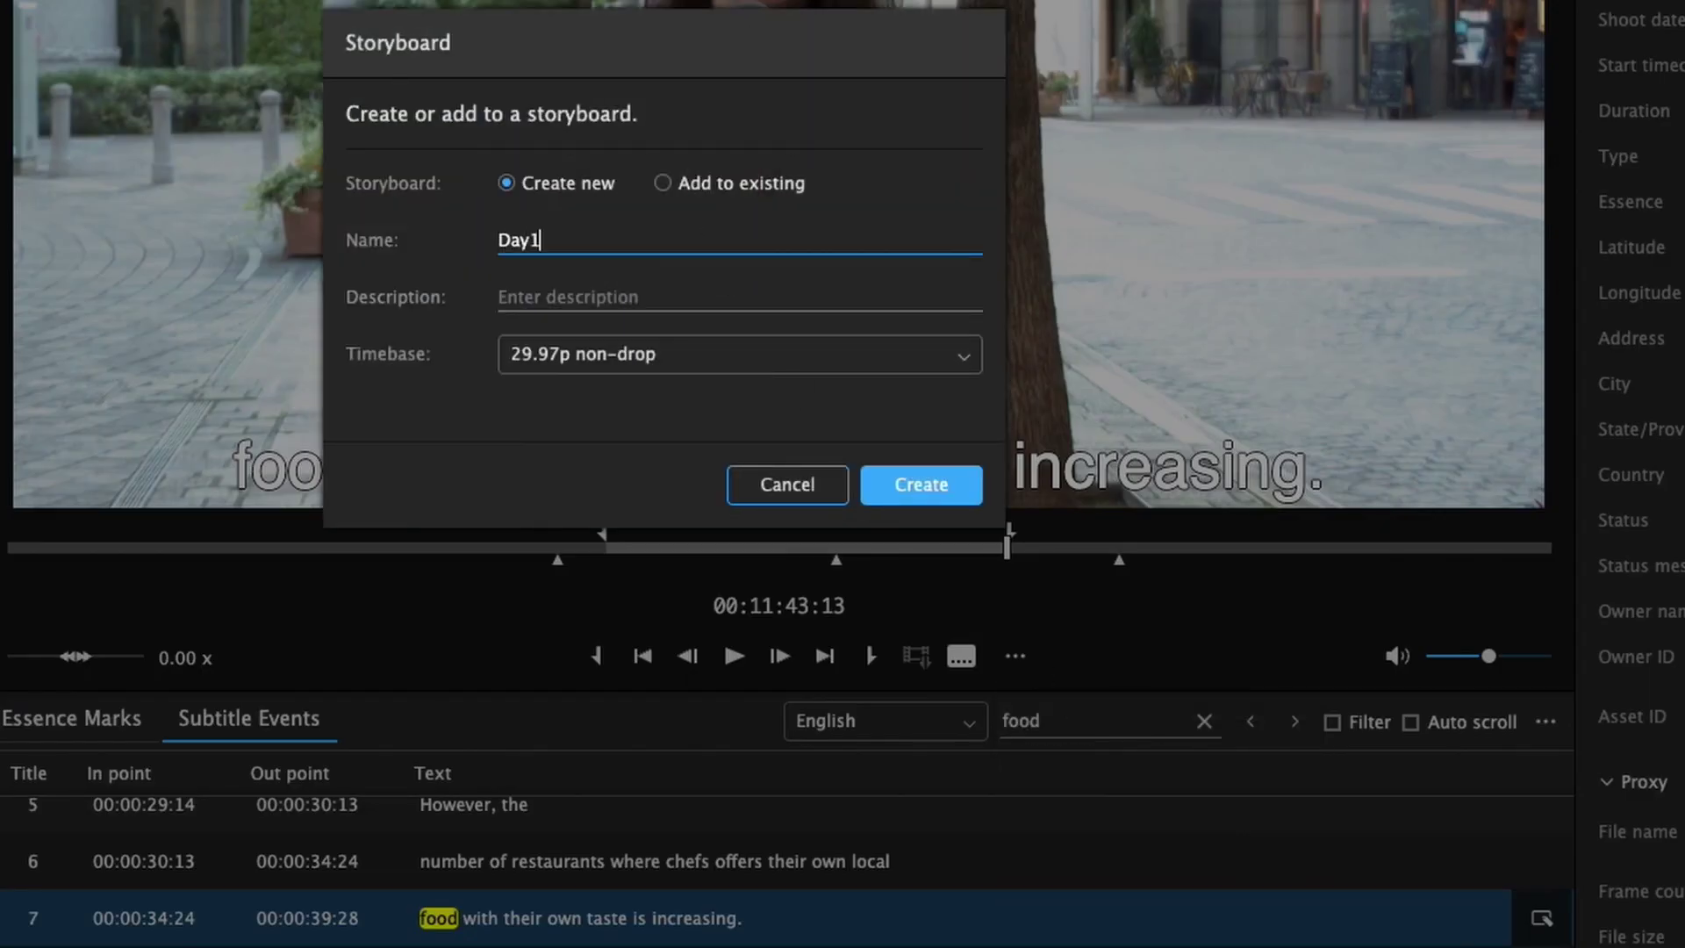
{"action": "left_click", "coordinate": [960, 483]}
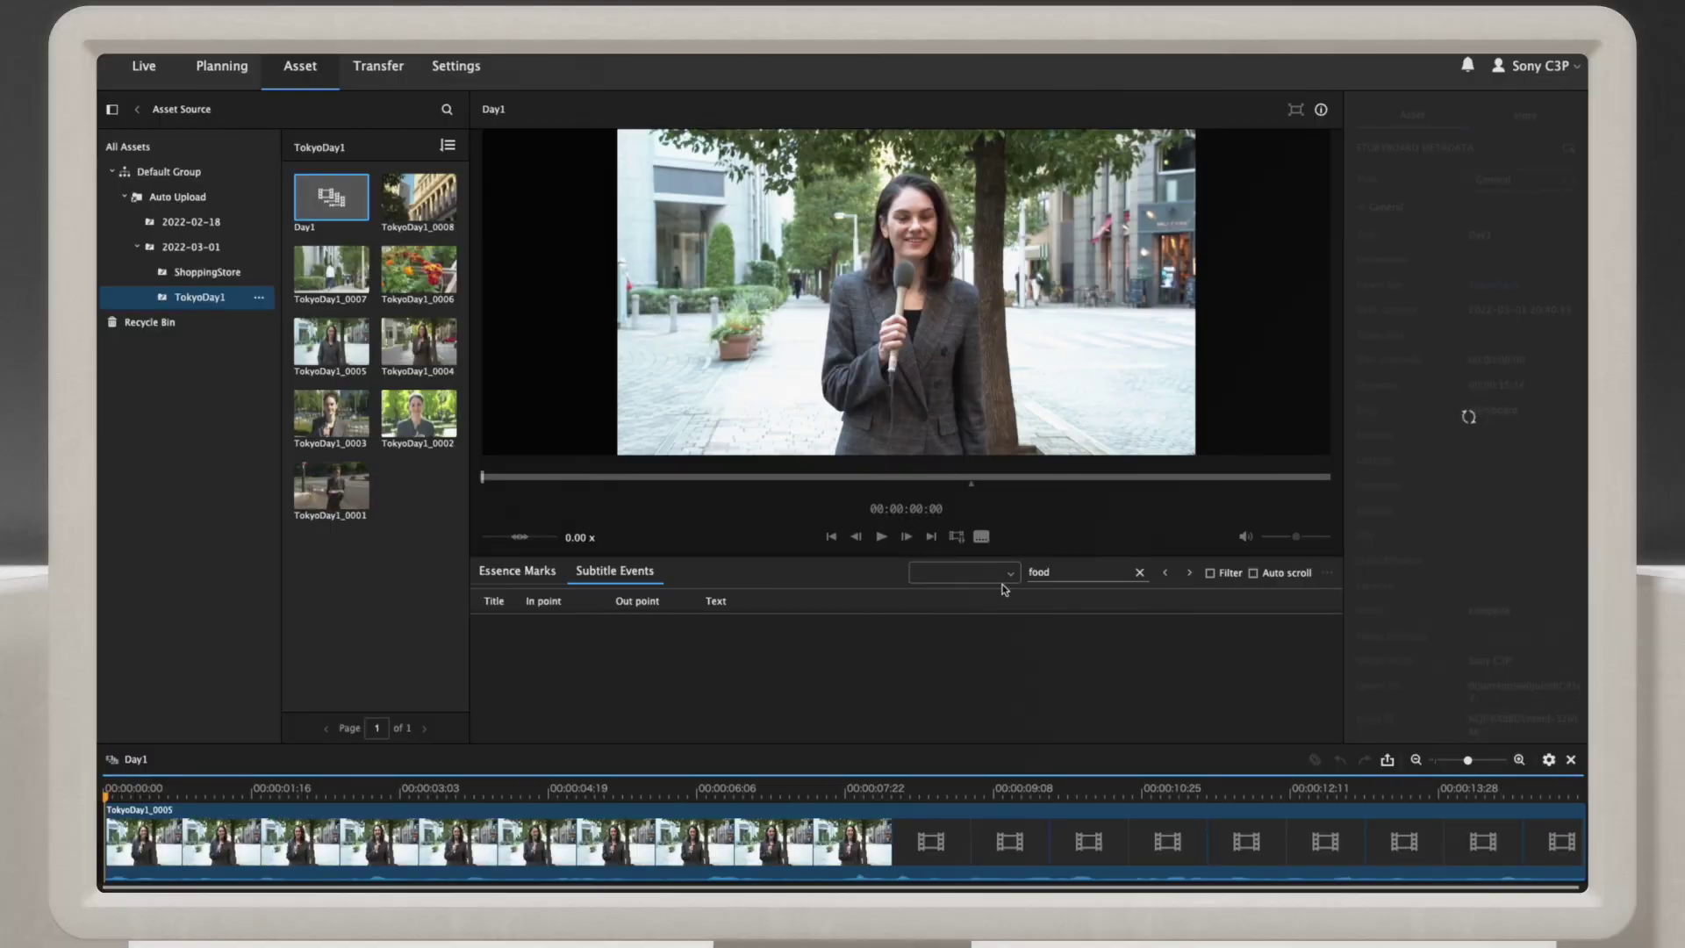
{"action": "mouse_move", "coordinate": [330, 269]}
{"action": "left_mouse_down"}
{"action": "mouse_move", "coordinate": [486, 595]}
{"action": "mouse_move", "coordinate": [187, 822]}
{"action": "left_mouse_up"}
{"action": "left_click_drag", "start_coordinate": [418, 270], "coordinate": [1514, 837]}
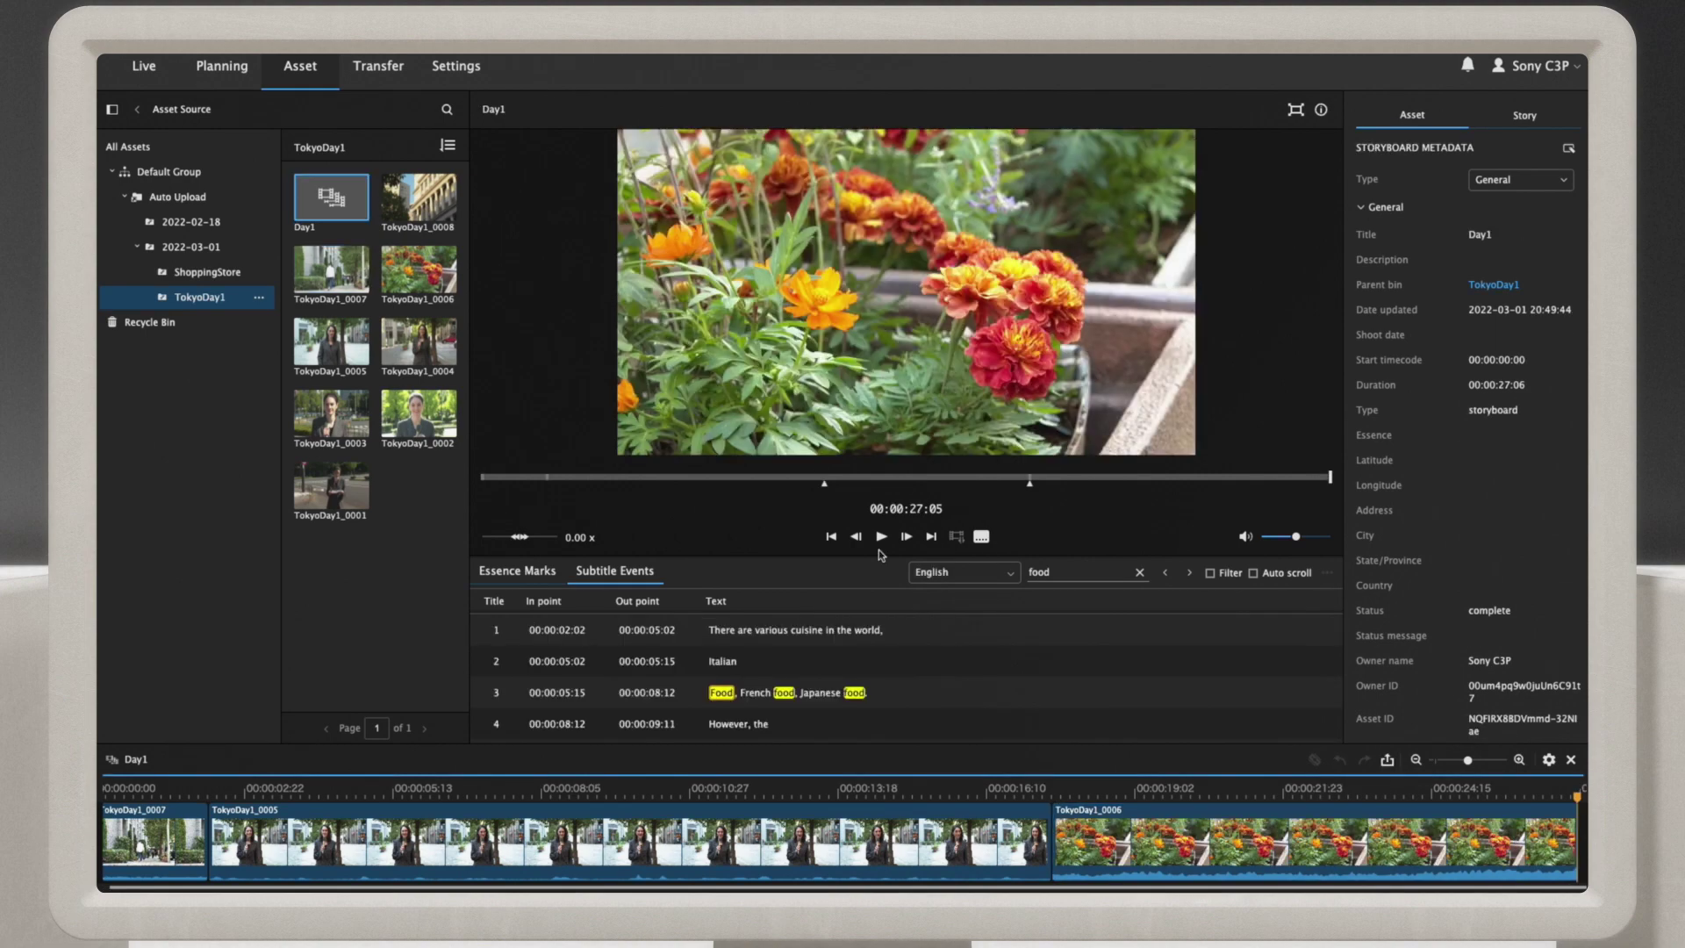
- Configure the Day1 EDL export for Adobe Premiere Pro with 'Download EDL and proxies' delivery
{"action": "left_click", "coordinate": [1386, 759]}
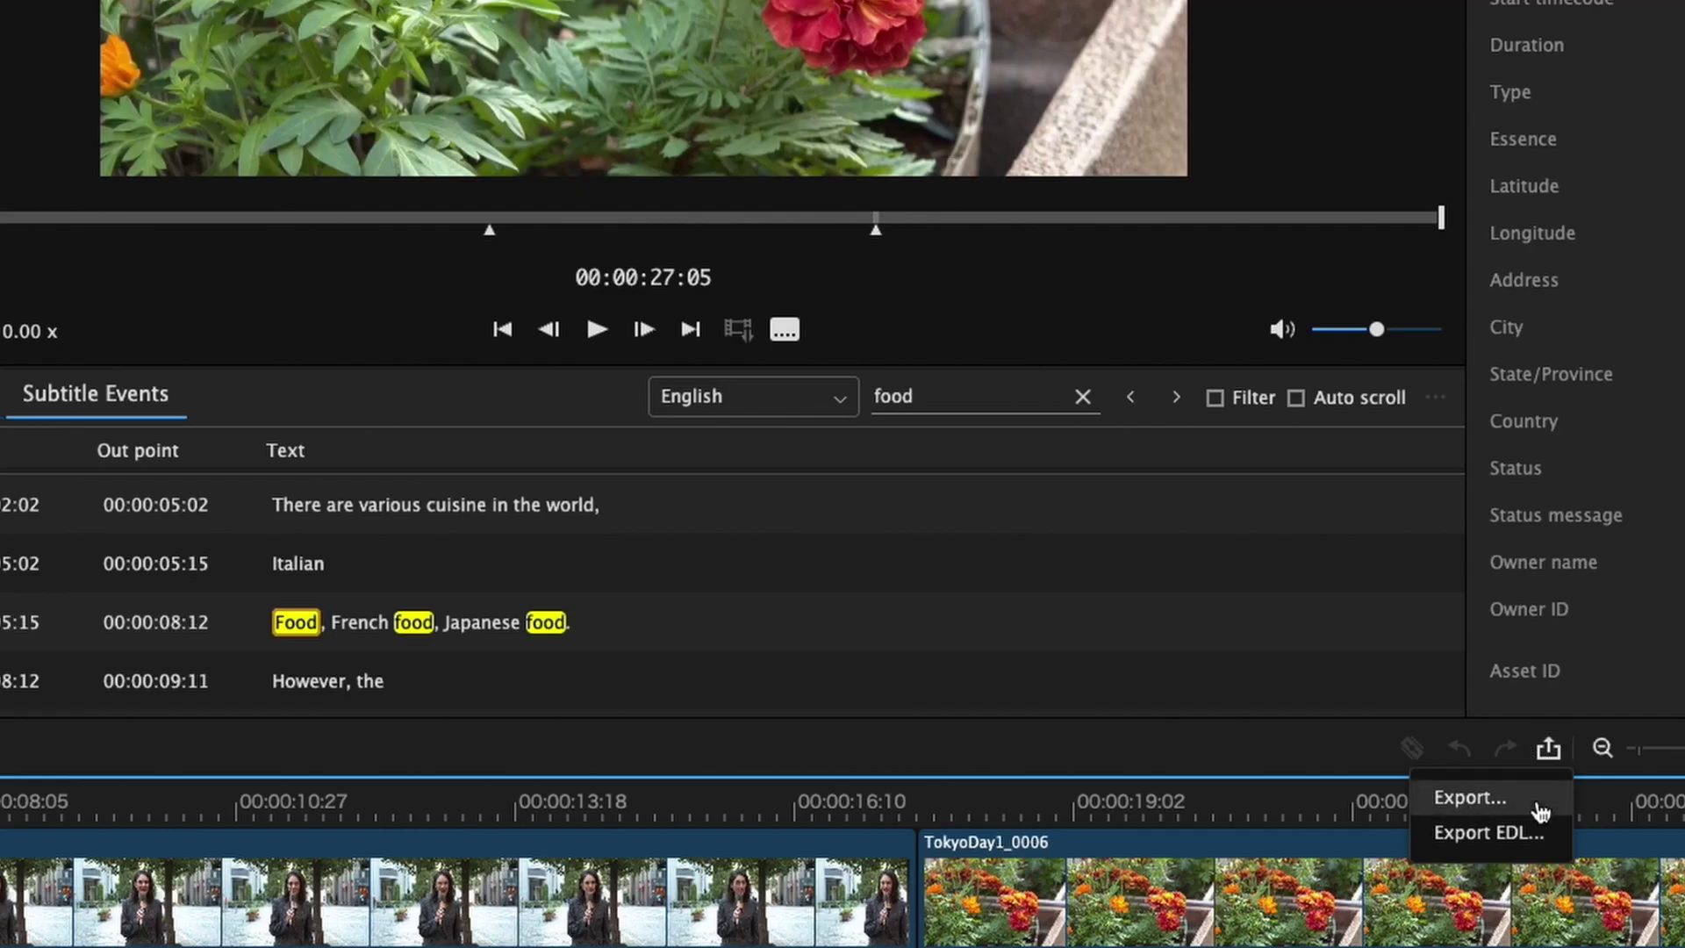
{"action": "left_click", "coordinate": [1531, 832]}
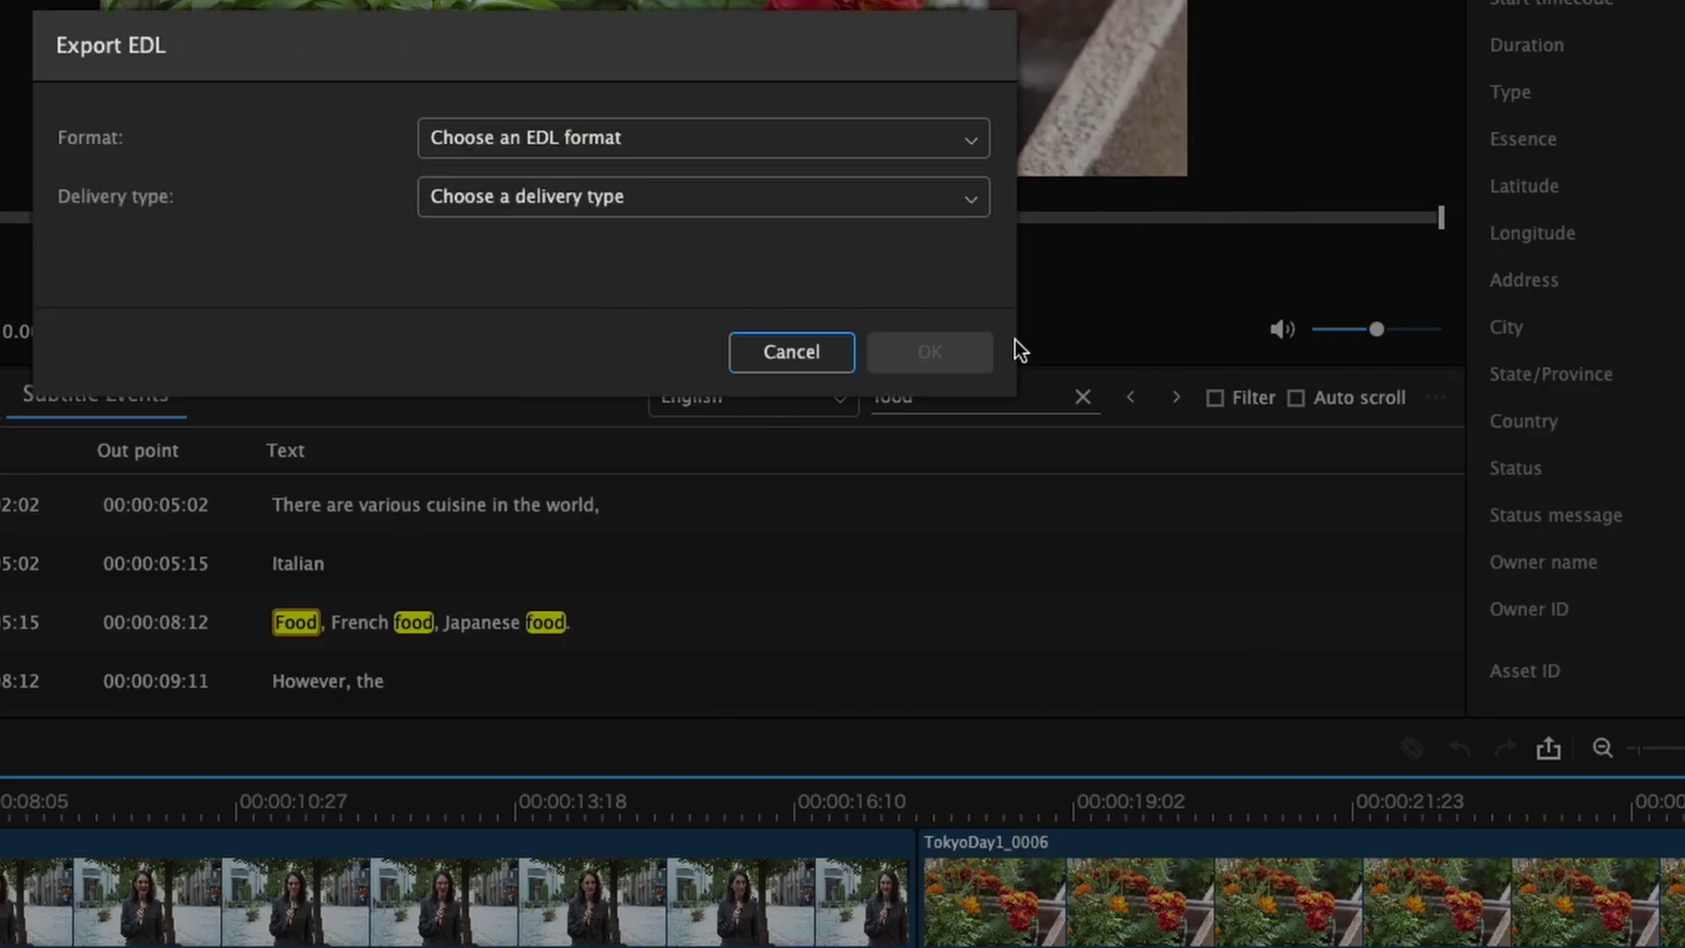
{"action": "left_click", "coordinate": [855, 150]}
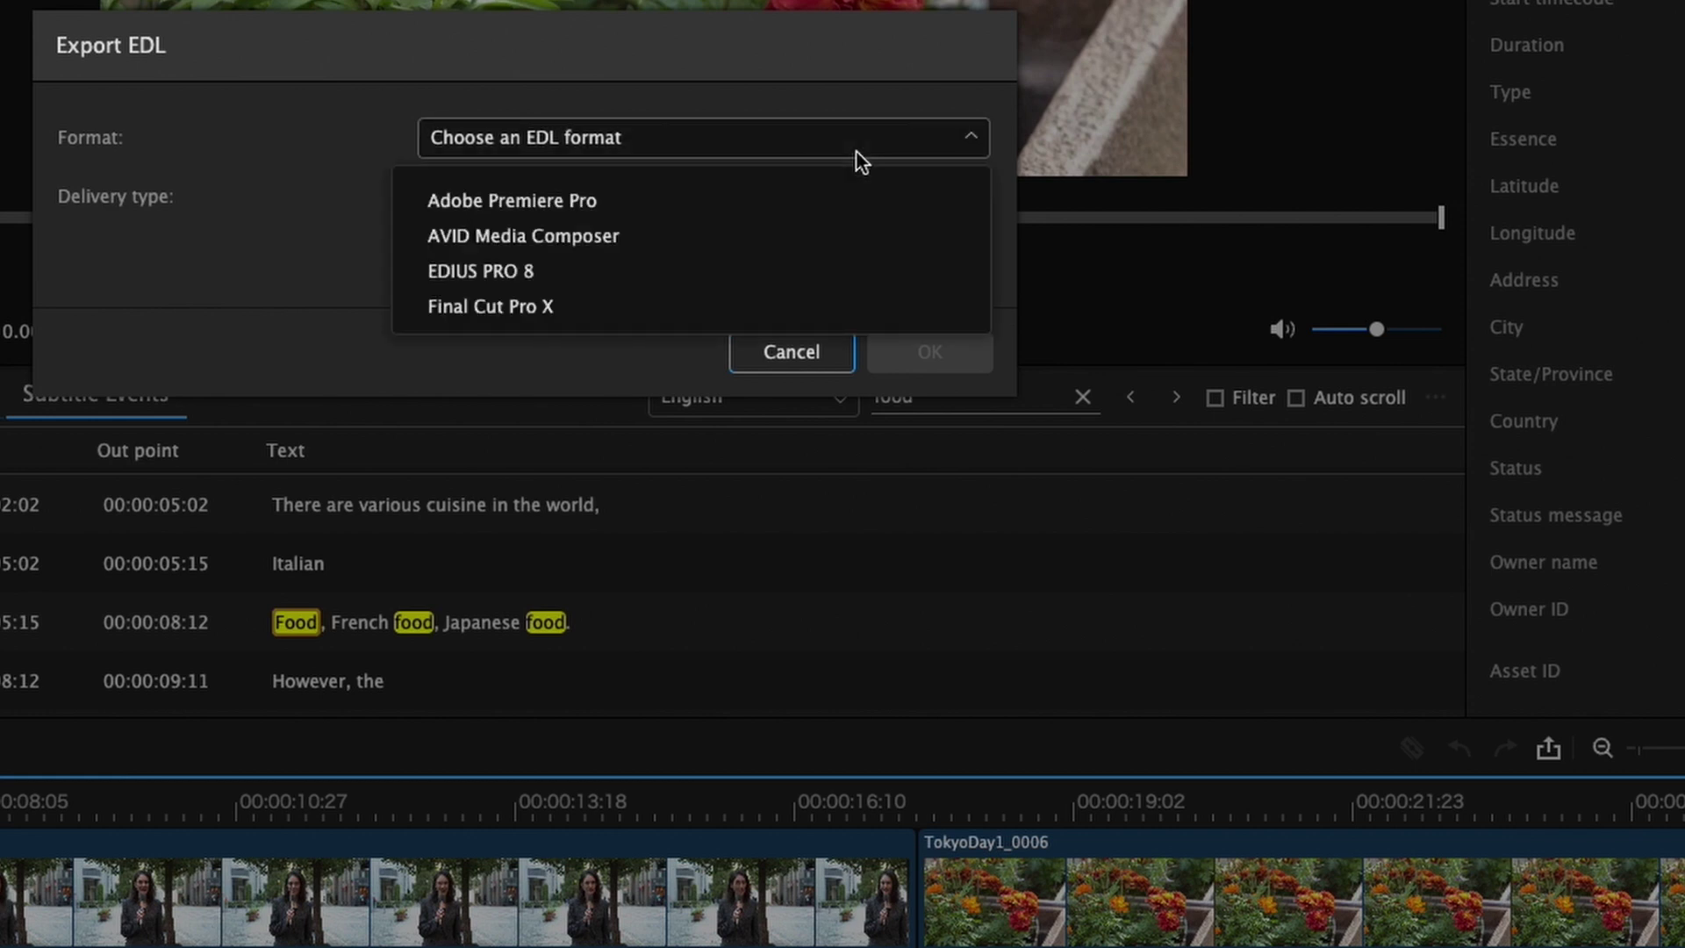
{"action": "left_click", "coordinate": [779, 208]}
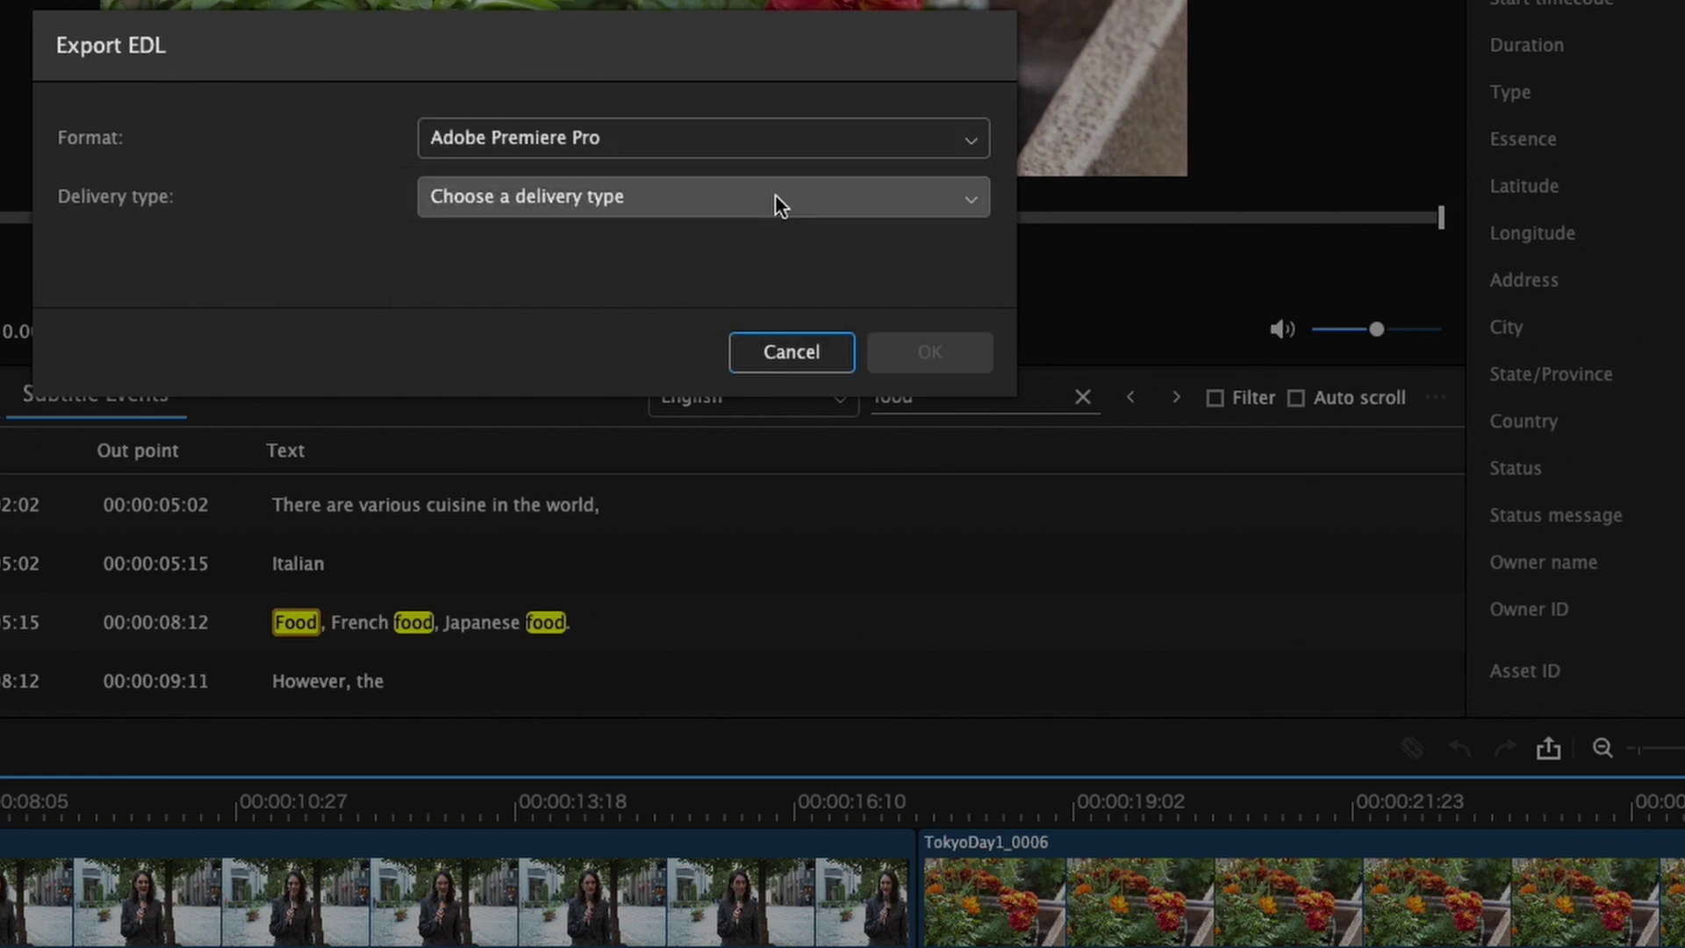
{"action": "left_click", "coordinate": [776, 196]}
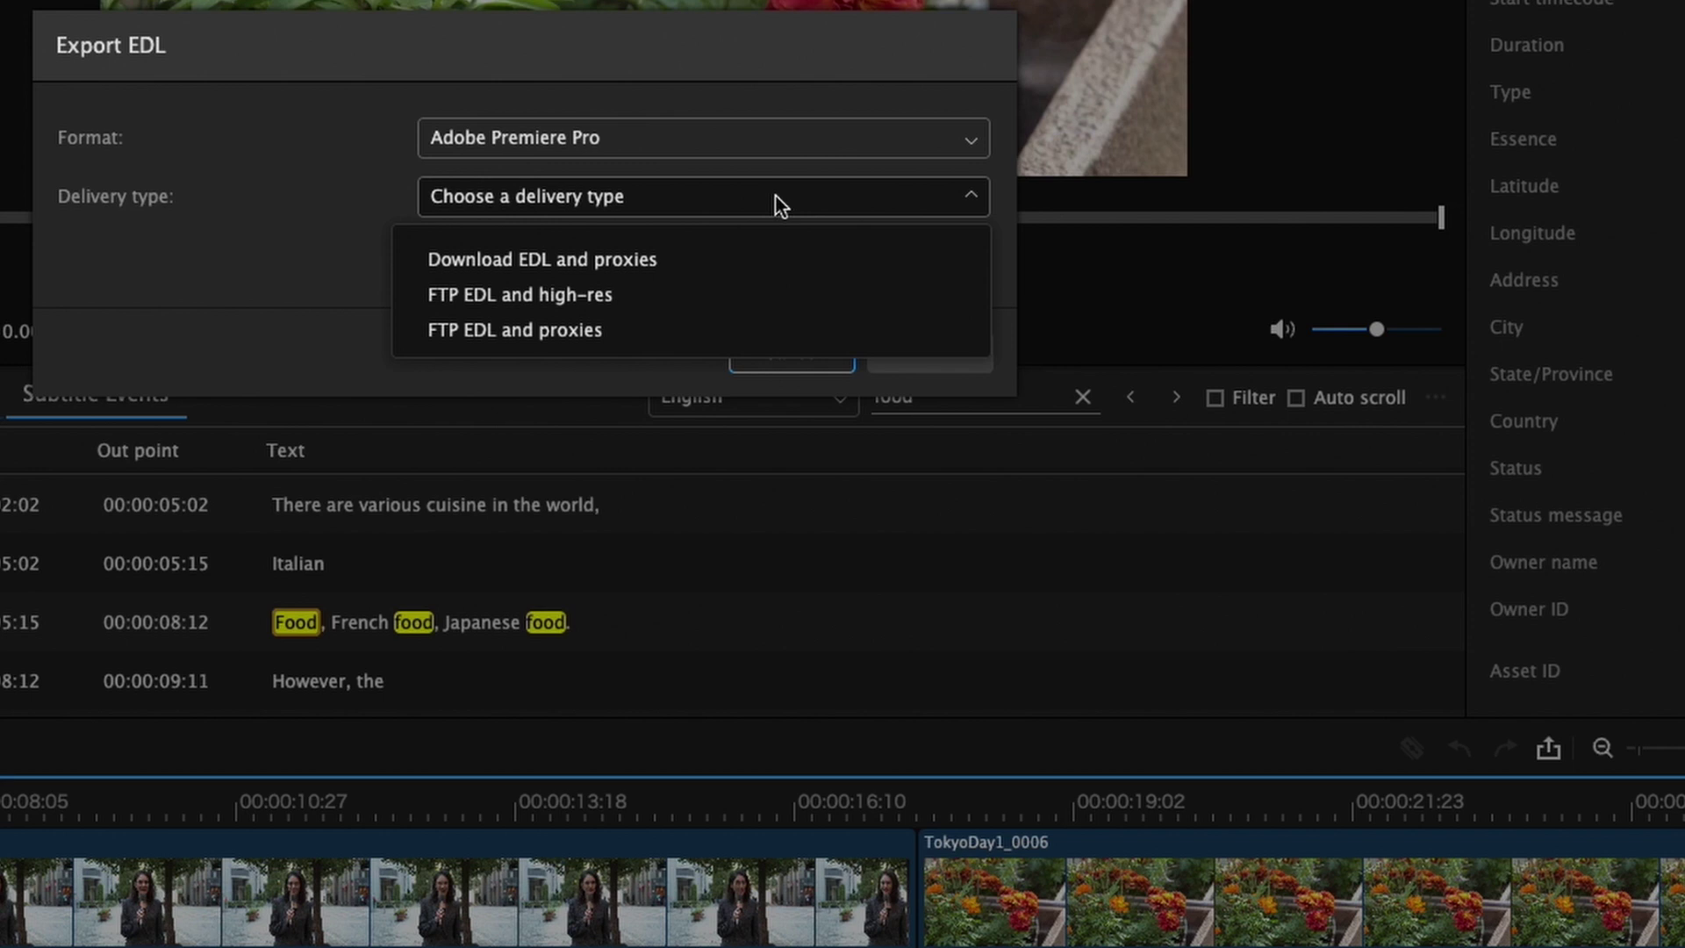
{"action": "left_click", "coordinate": [701, 257]}
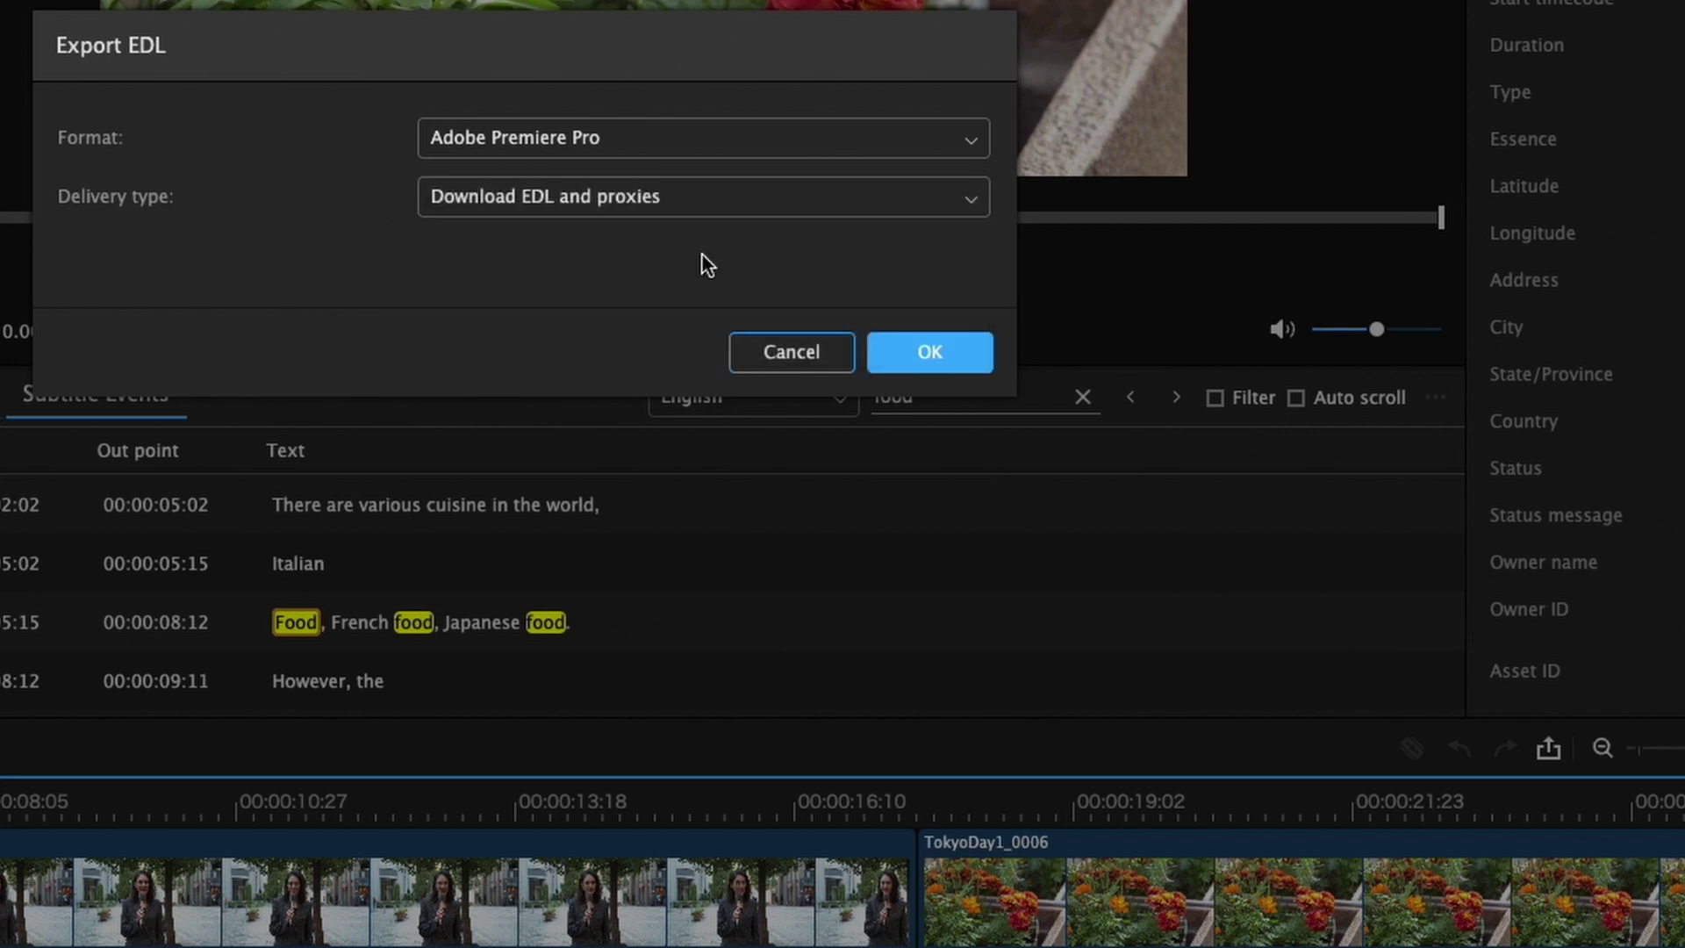
- Confirm the Export EDL dialog so the Day1 EDL and proxies download starts preparing
{"action": "left_click", "coordinate": [887, 356]}
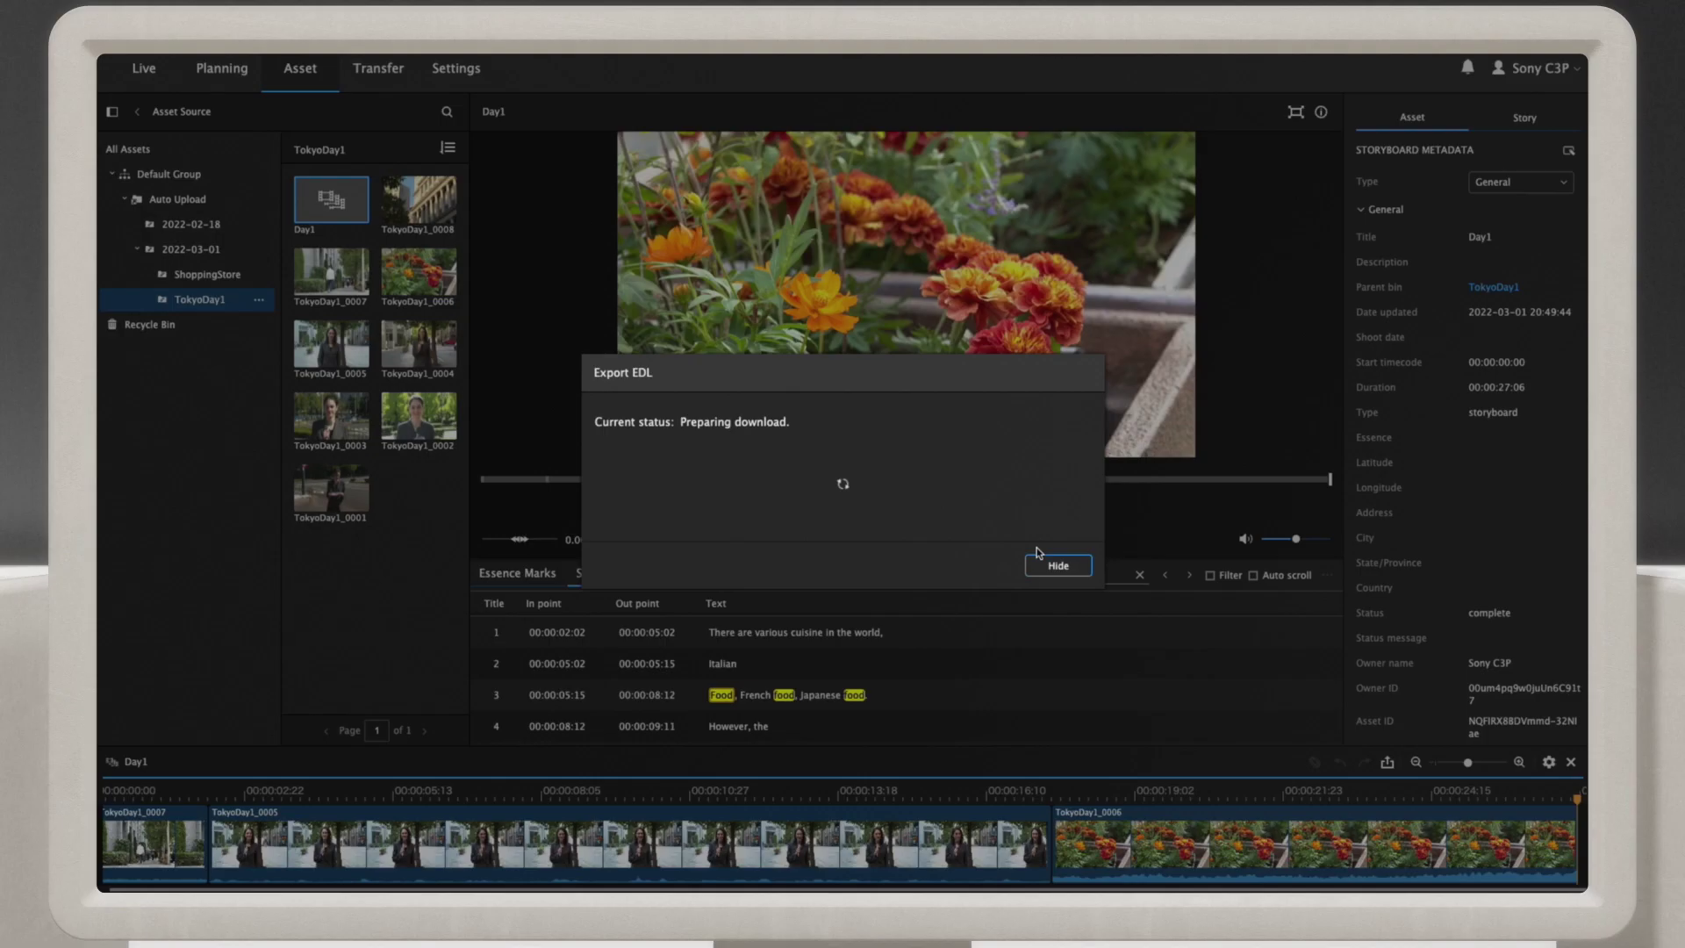